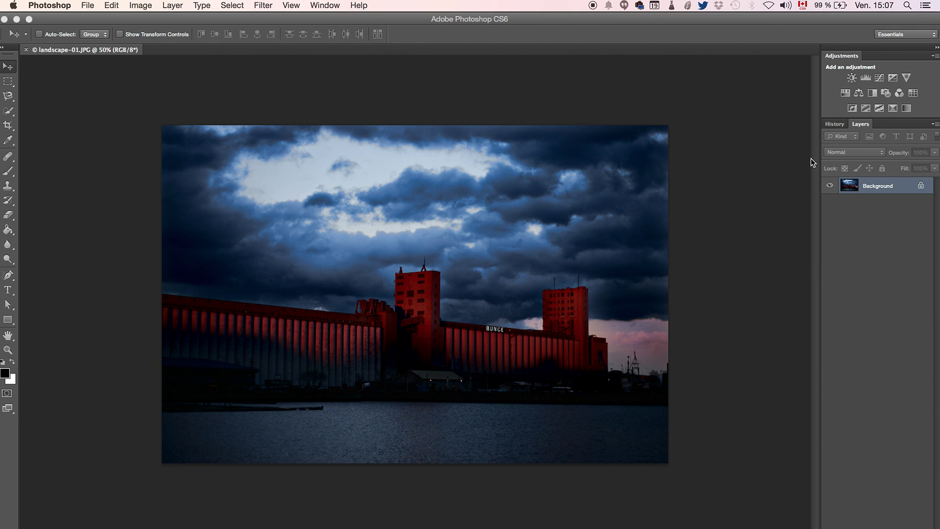
Show the Actions panel and turn off its Button Mode so the action sets are listed
left_click(327, 5)
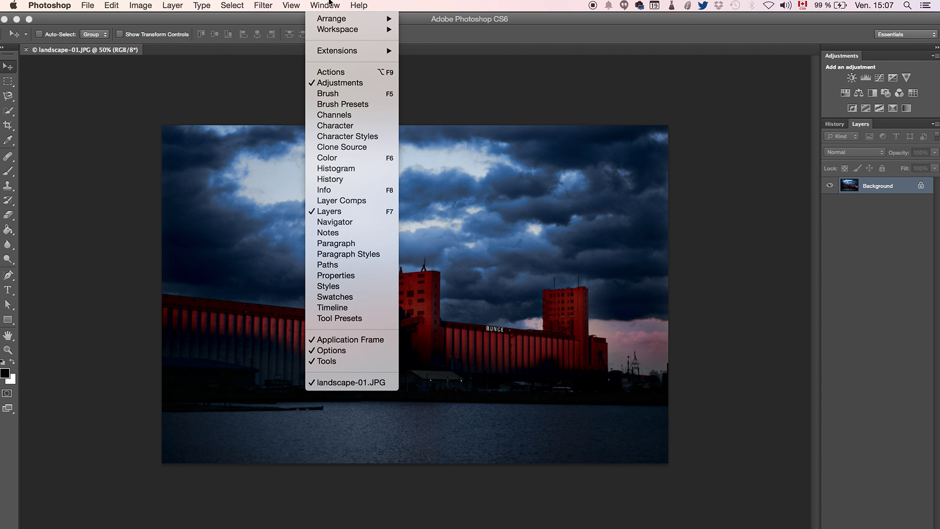
left_click(329, 72)
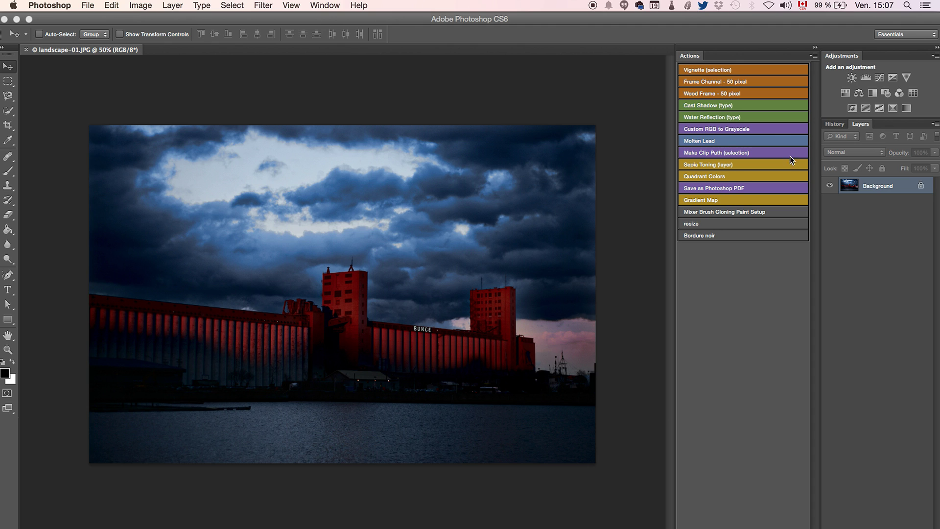
left_click(814, 59)
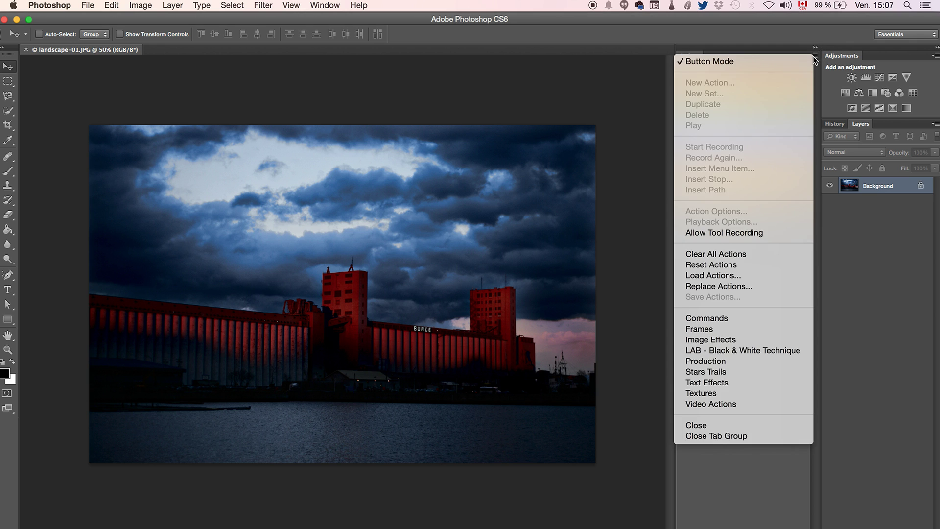
left_click(803, 64)
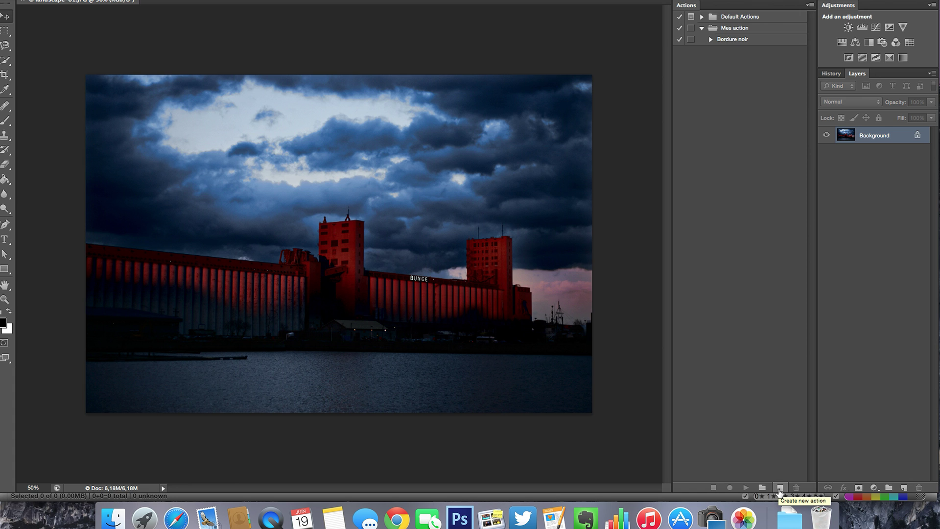
Create an action named "Ajout logo" in the "Mes action" set with the color Red, and start recording it
left_click(780, 490)
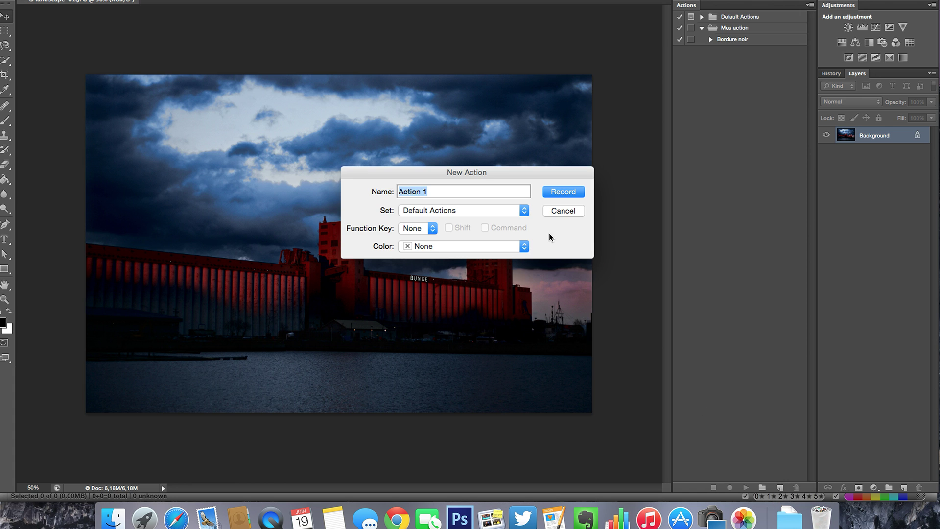
type("Ajout logo")
left_click(436, 210)
left_click(439, 219)
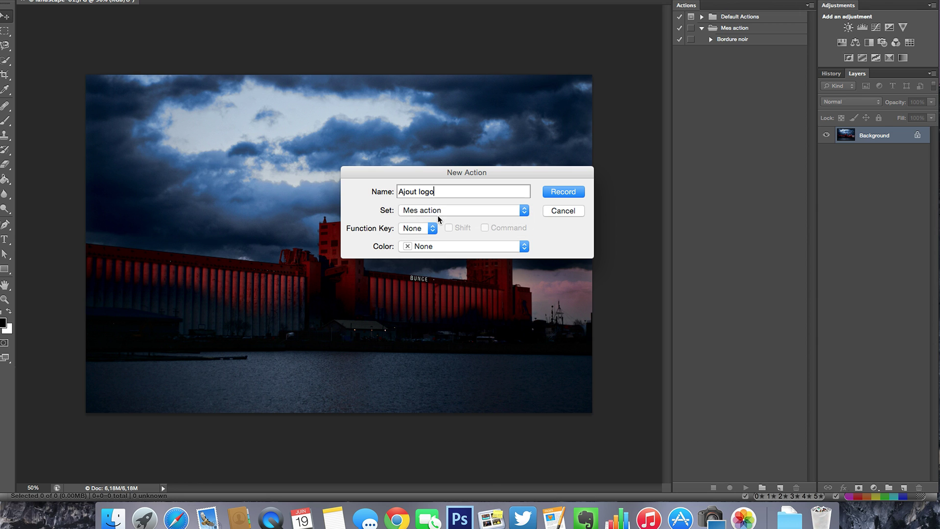
left_click(418, 249)
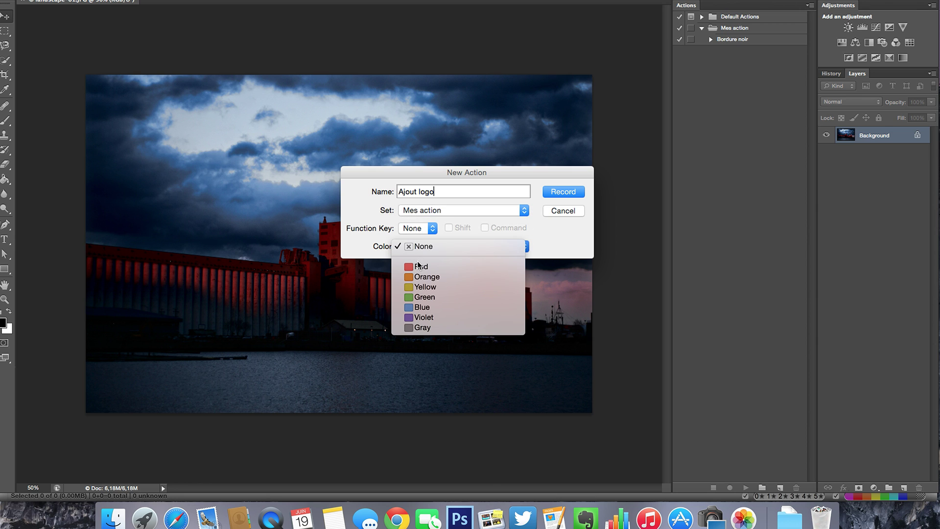
left_click(418, 265)
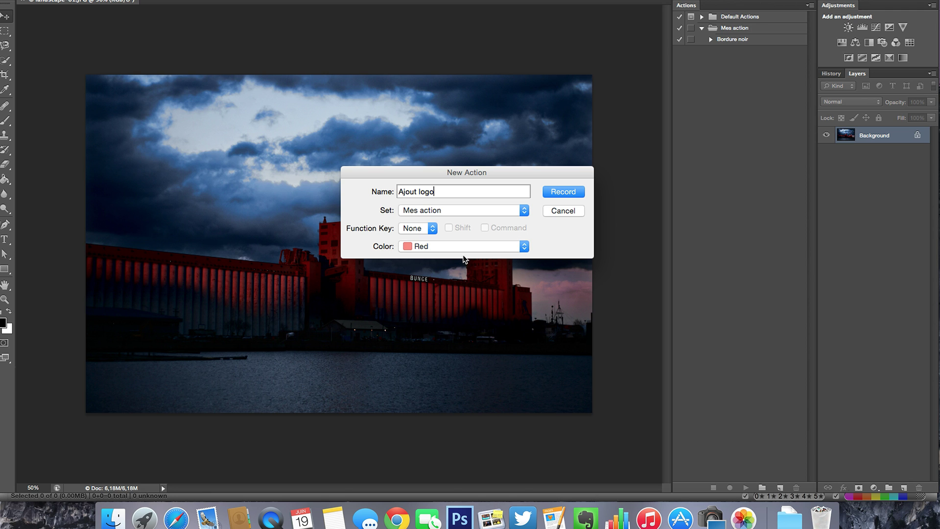
left_click(561, 193)
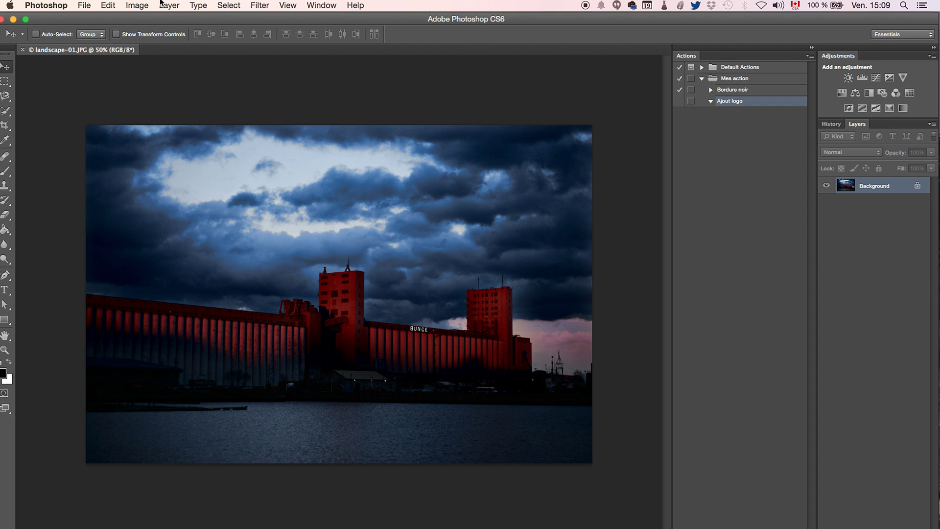
Check the landscape photo's pixel dimensions in Image Size without changing them
left_click(145, 3)
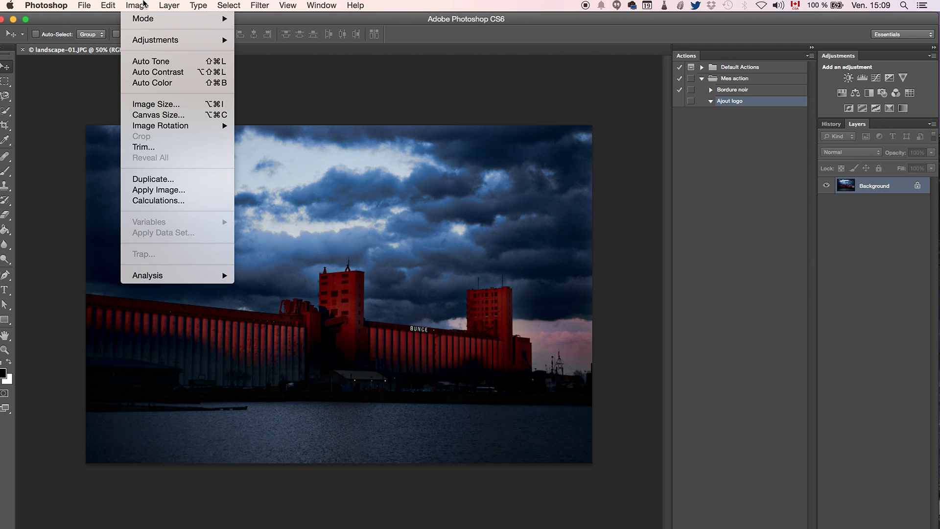
left_click(156, 106)
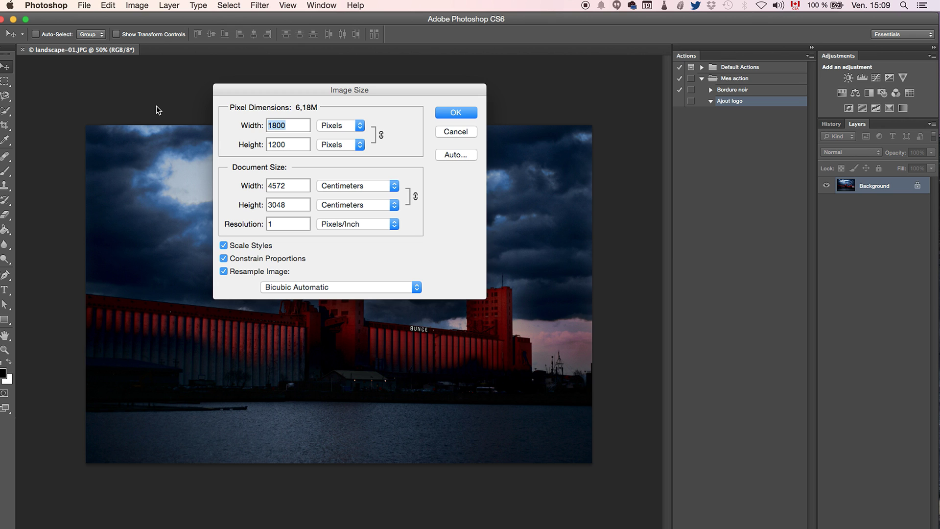
left_click(468, 134)
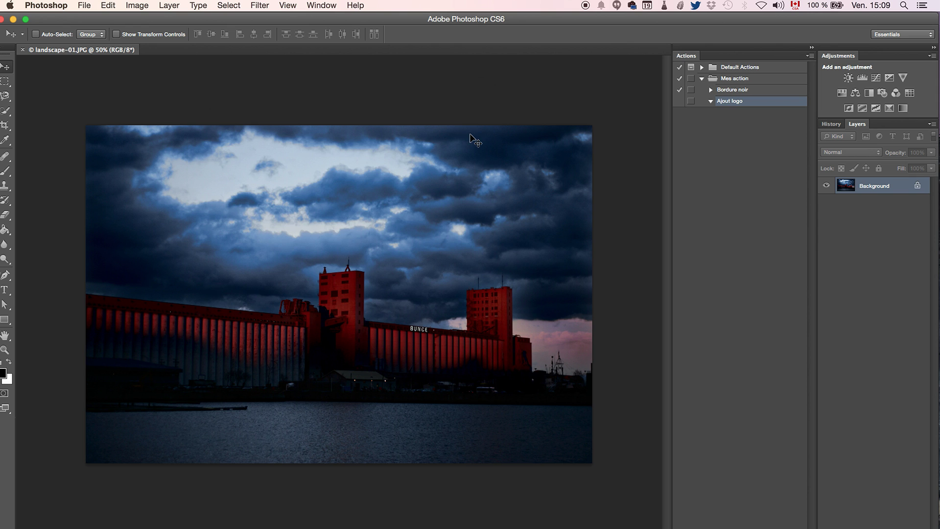
Resize the landscape photo with Fit Image, constraining it within 1000 pixels in width and 1000 pixels in height
left_click(86, 5)
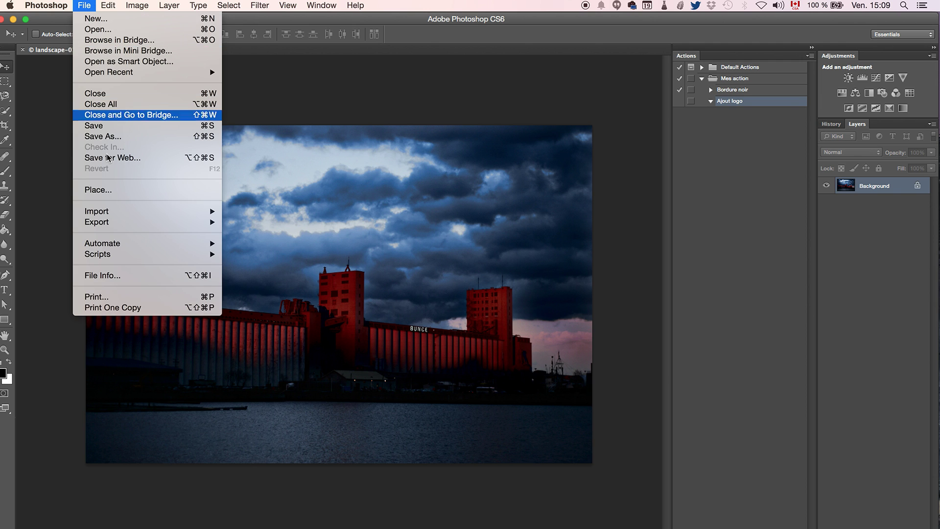
mouse_move(126, 244)
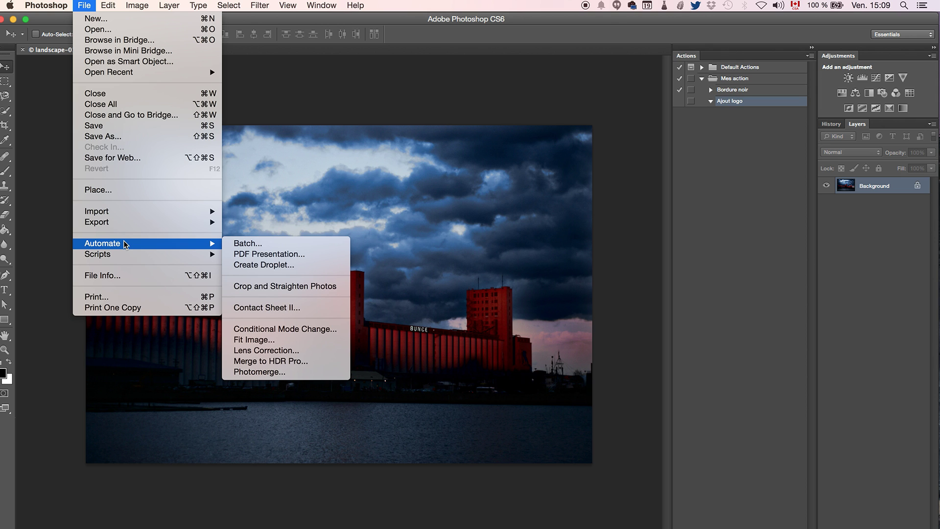
left_click(255, 338)
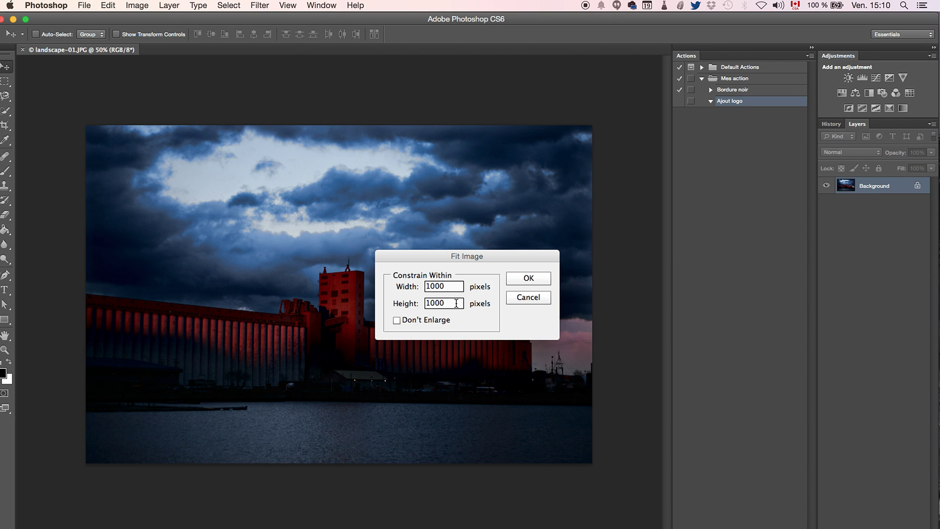
left_click(529, 278)
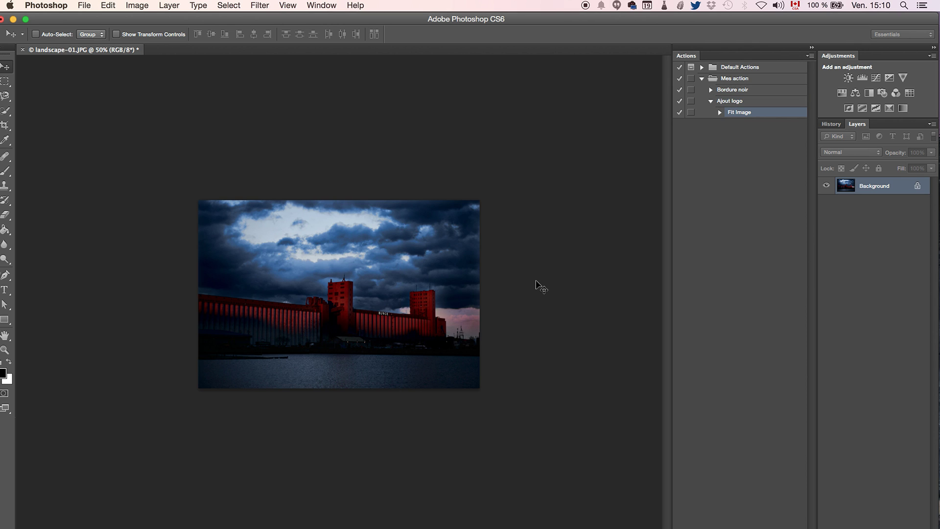
Verify the resized photo's width and height in Image Size, leaving the settings untouched
left_click(363, 263, "super")
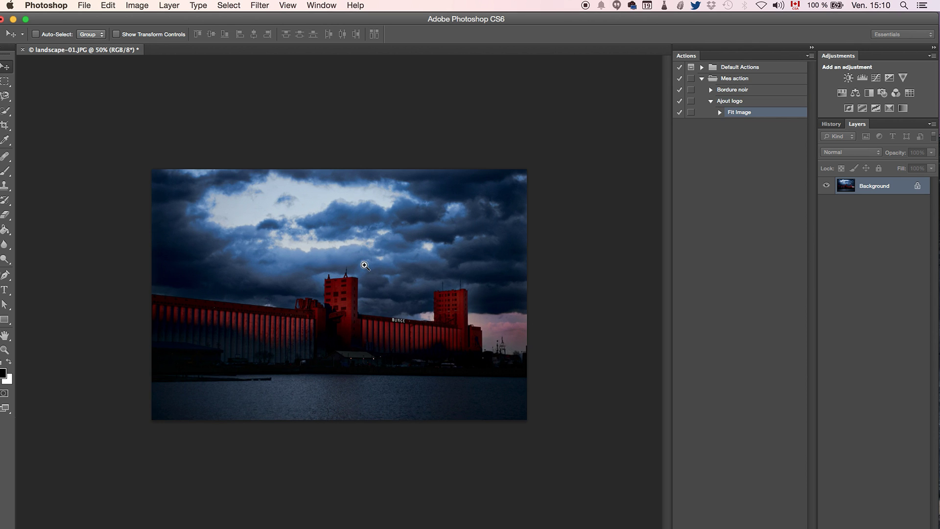
left_click(364, 265, "super")
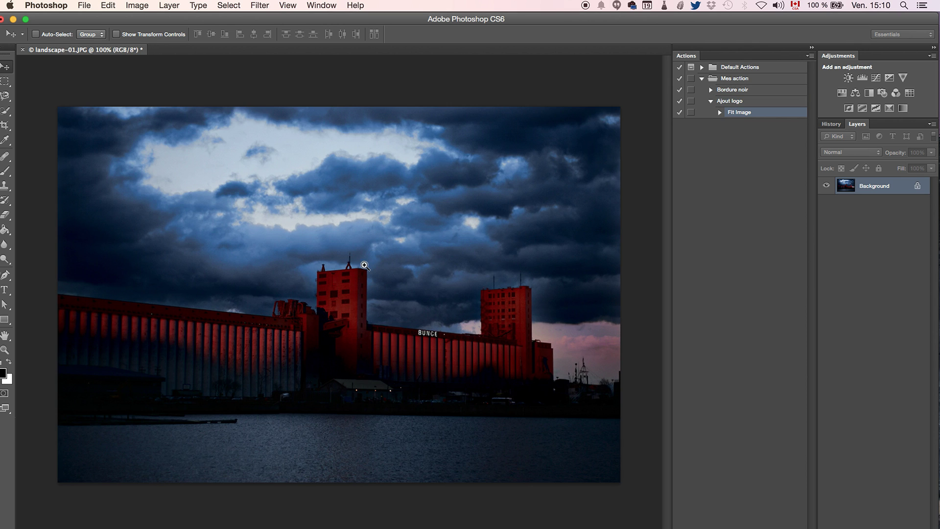
left_click(143, 4)
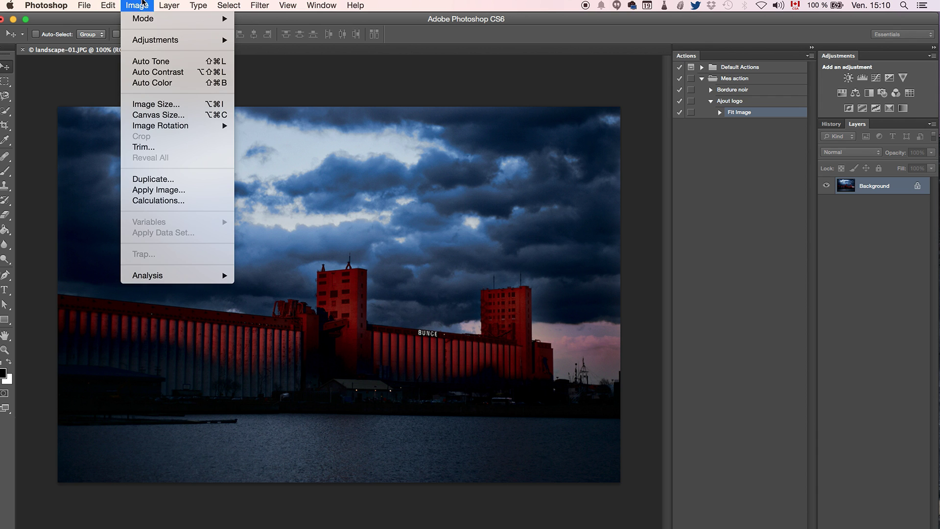
left_click(153, 104)
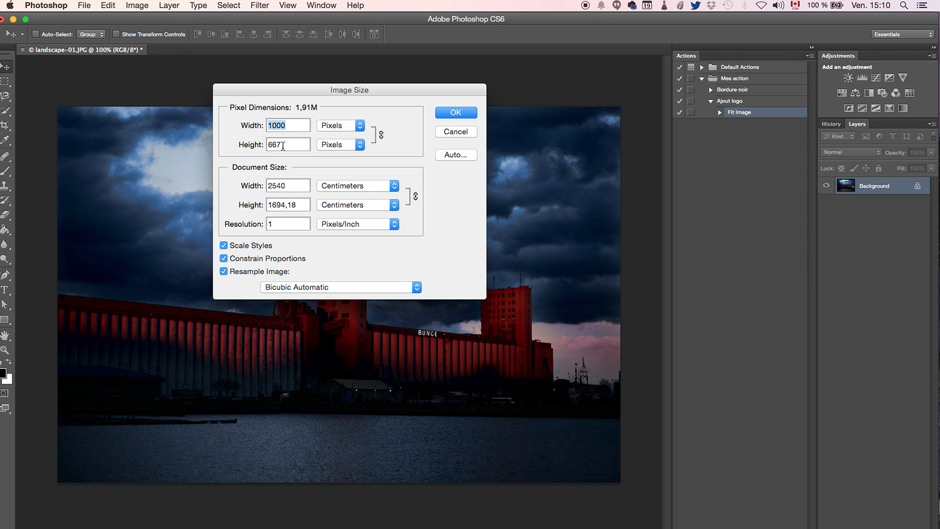
left_click(467, 134)
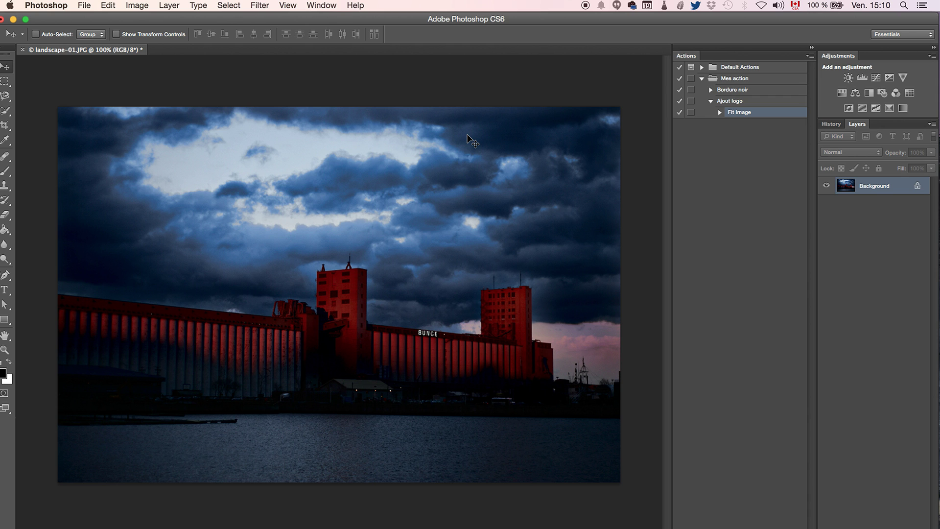
Open "logofr - 250px.png" from the french folder inside Photo Business > Logo
key("super+o")
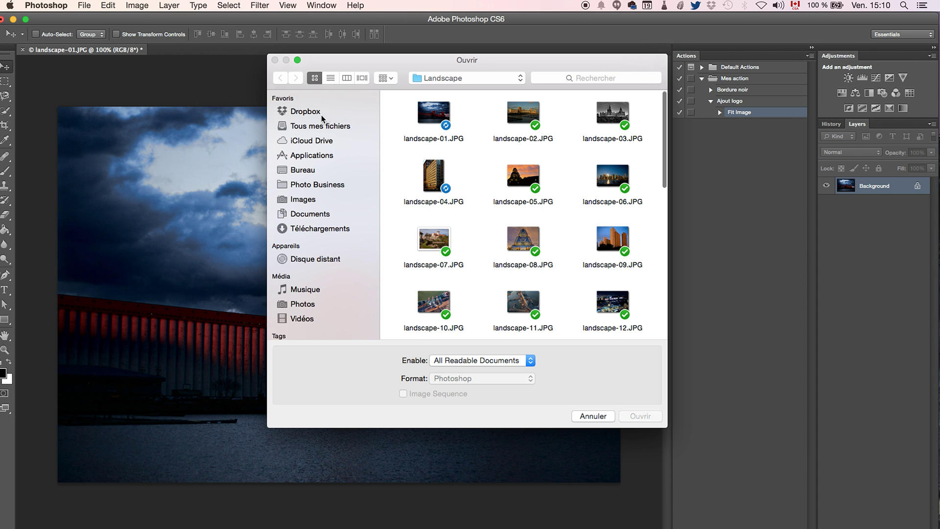
left_click(307, 190)
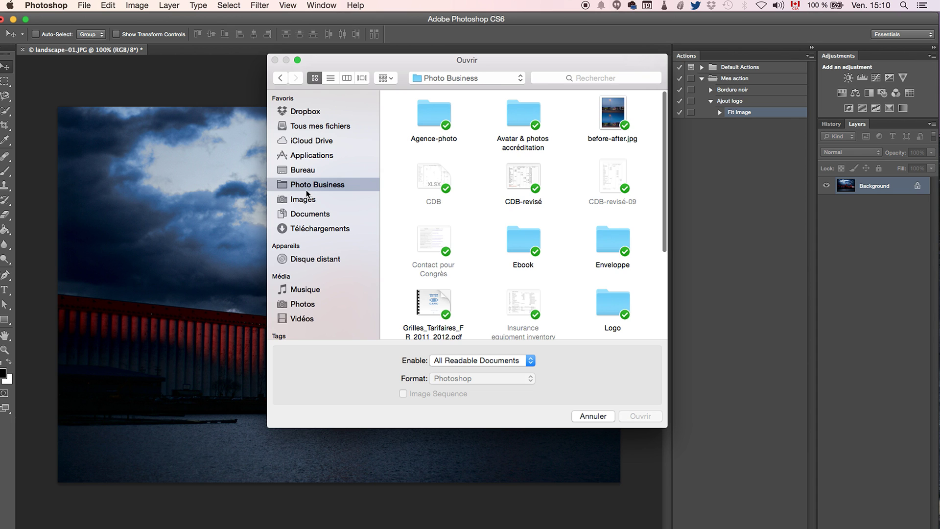
double_click(617, 297)
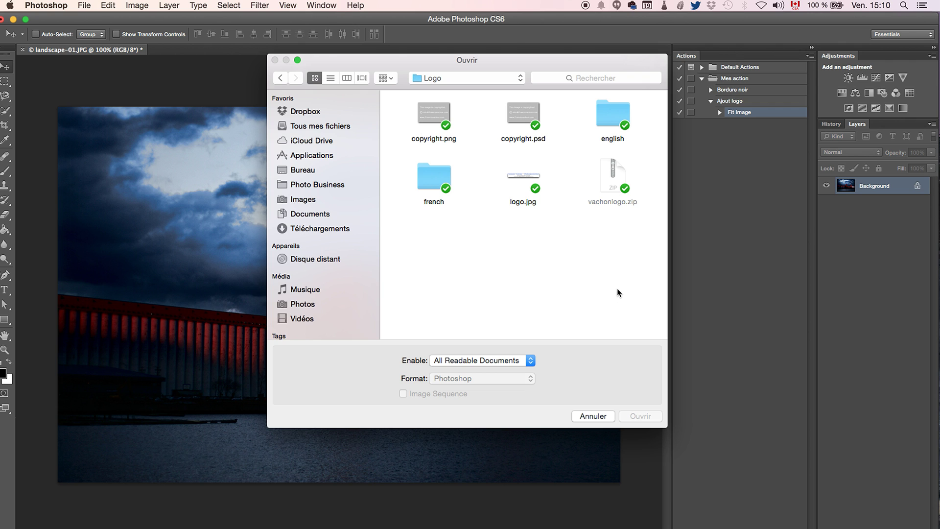
double_click(431, 180)
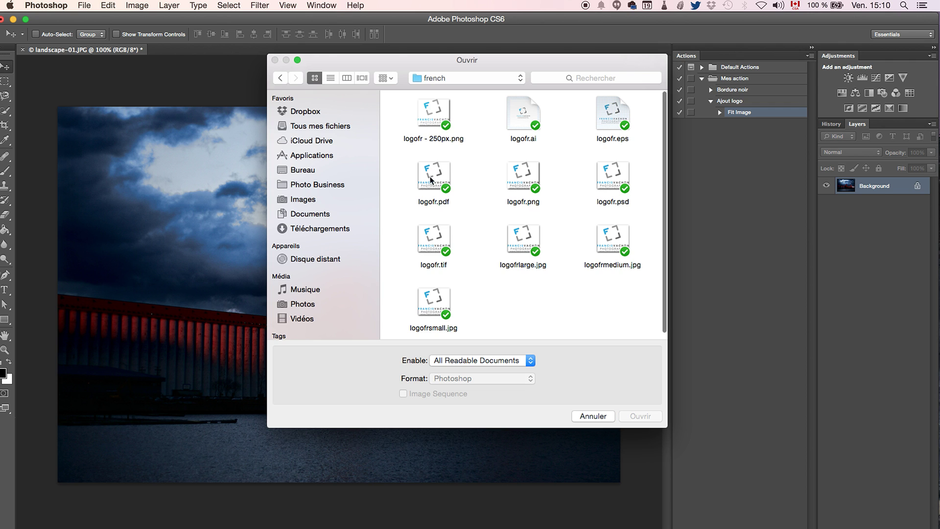
left_click(433, 122)
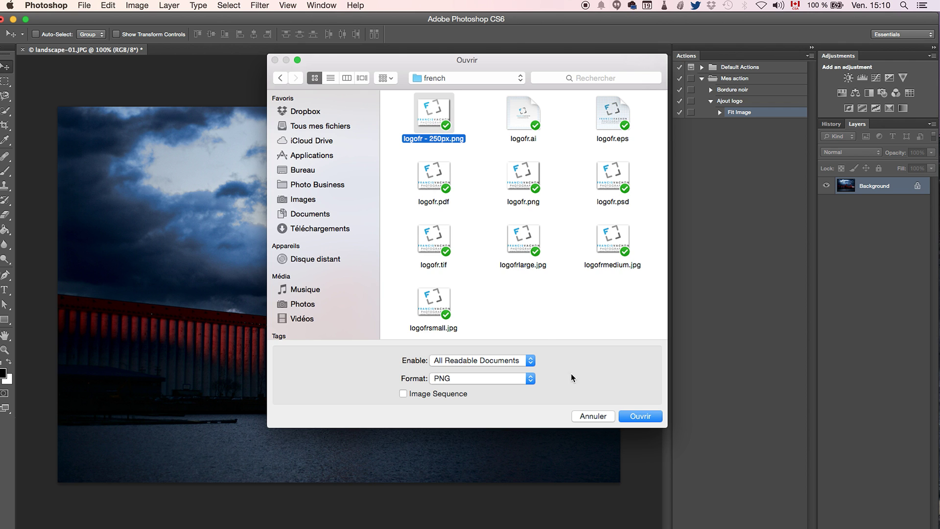
left_click(638, 414)
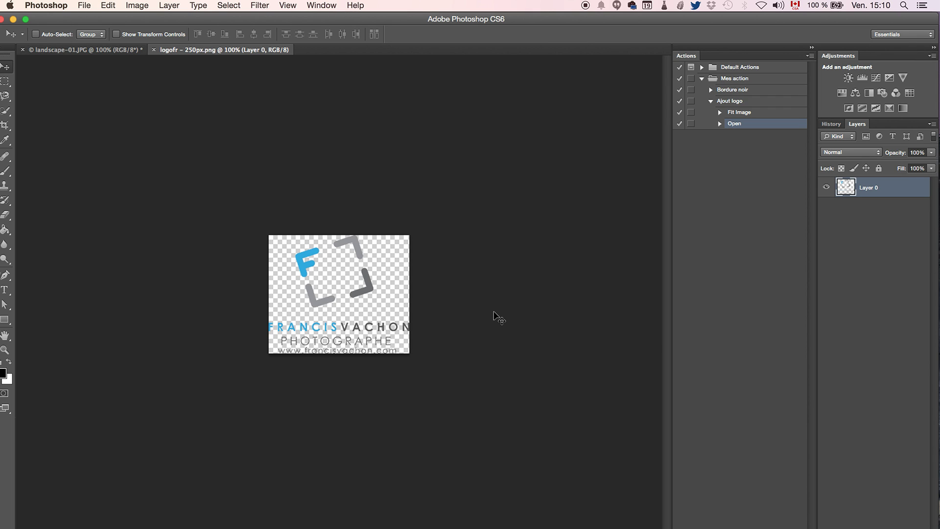
Copy the entire logo image, close its file and paste the logo into the landscape photo
key("super+a")
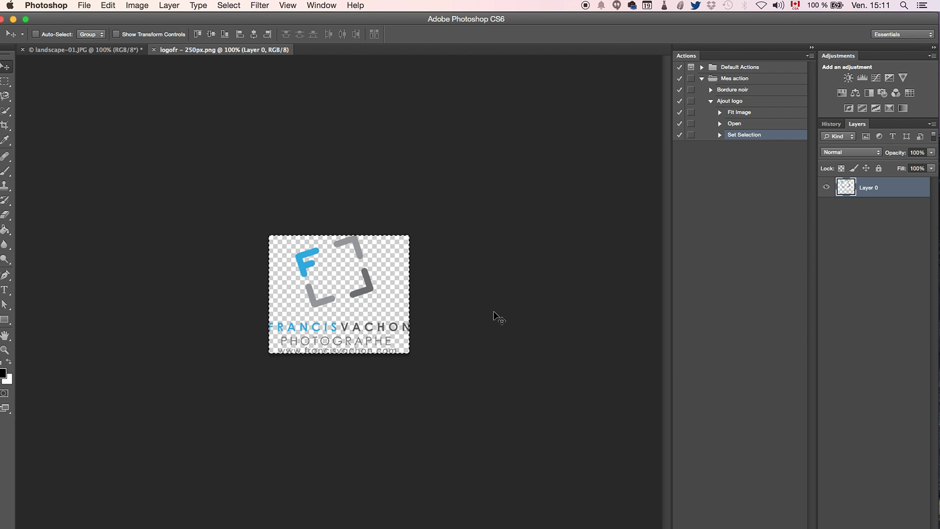
key("super+c")
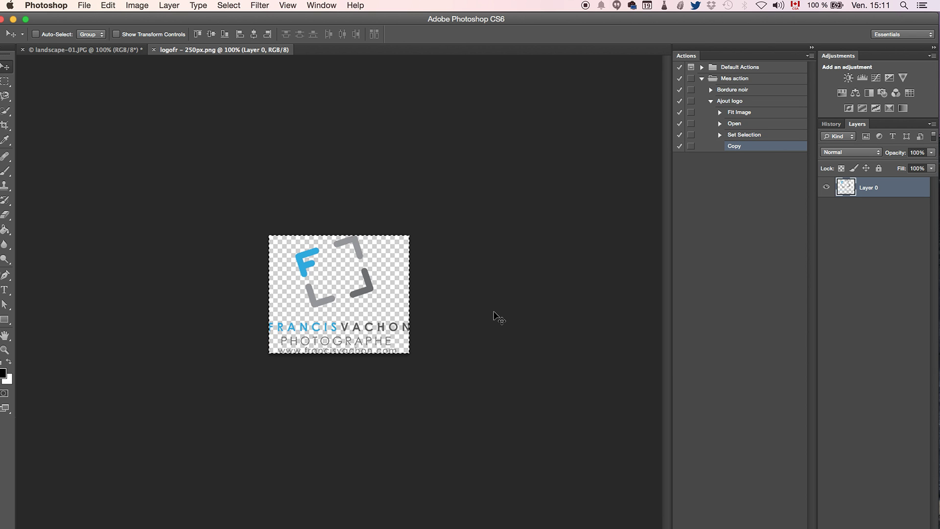
key("super+w")
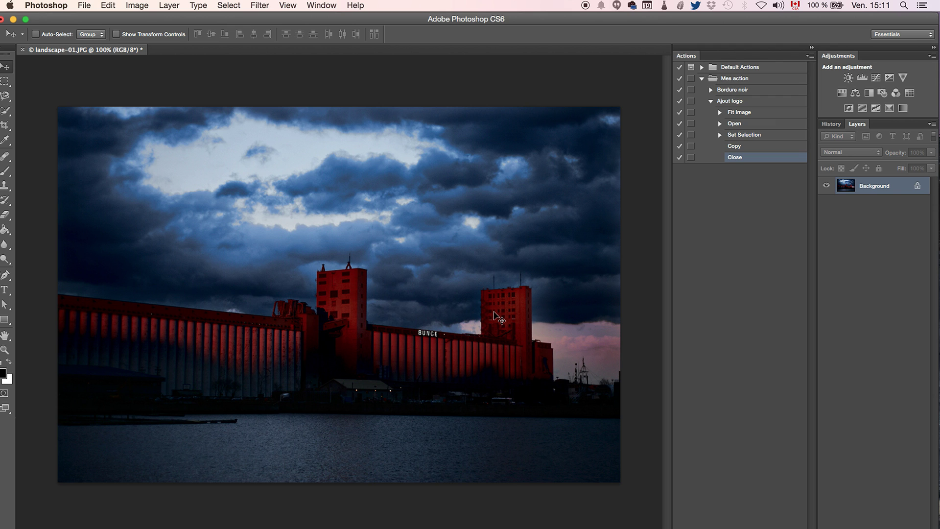
key("super+v")
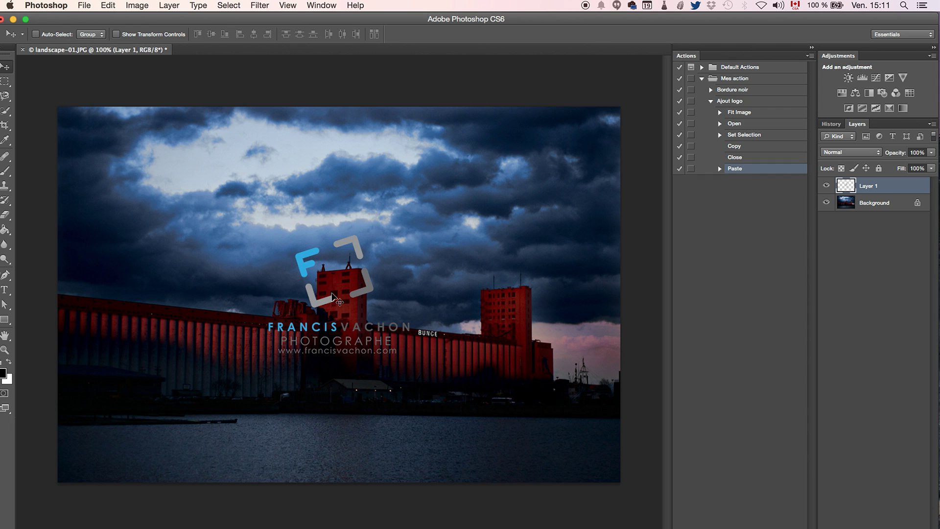
Move the logo slightly right and down, and align the bottom edges of Layer 1 and the Background layer
left_click_drag(366, 309, 431, 329)
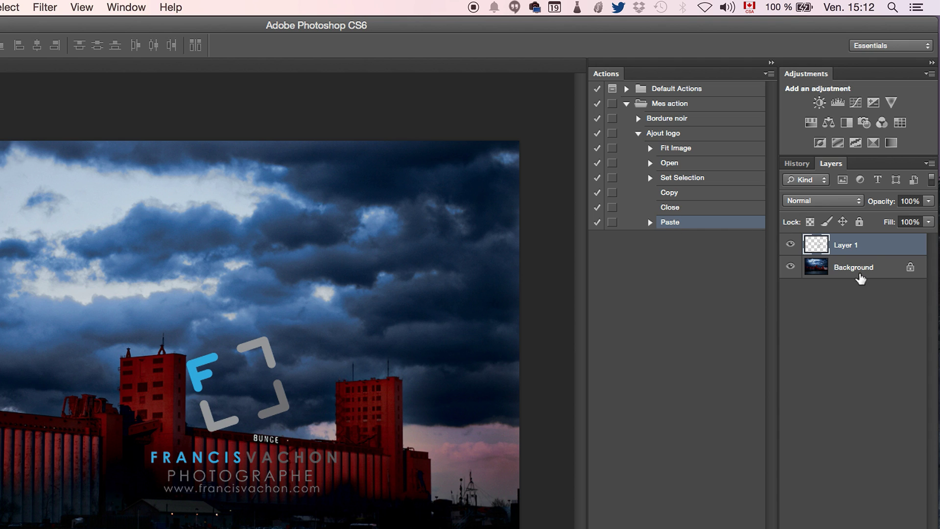
left_click(860, 277)
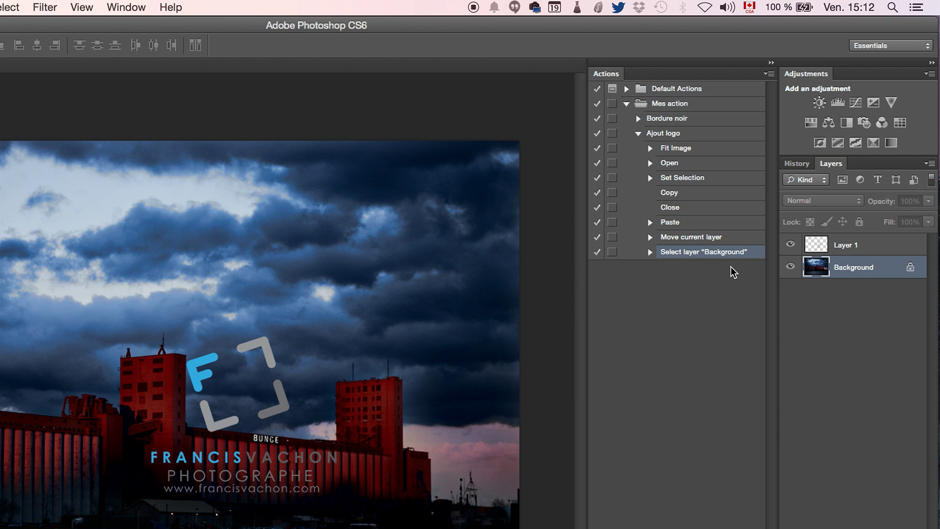
left_click(860, 247)
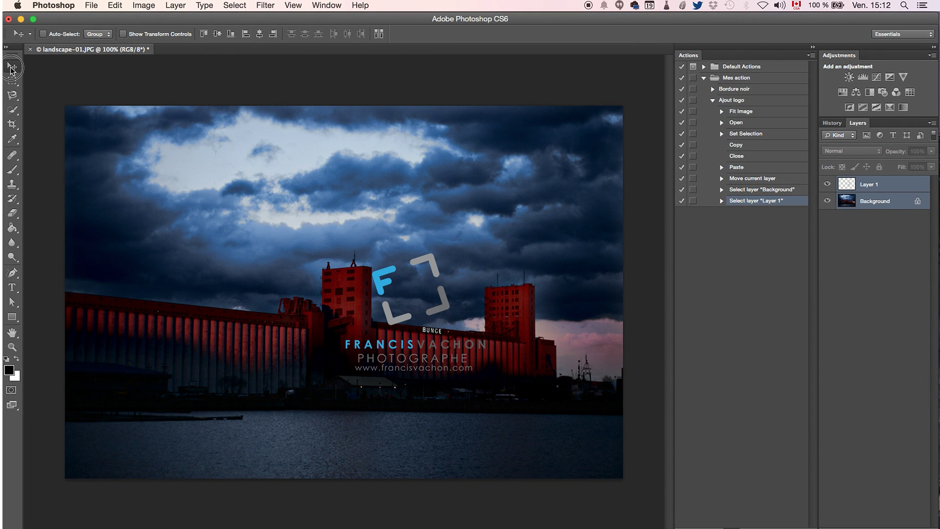
left_click(231, 33)
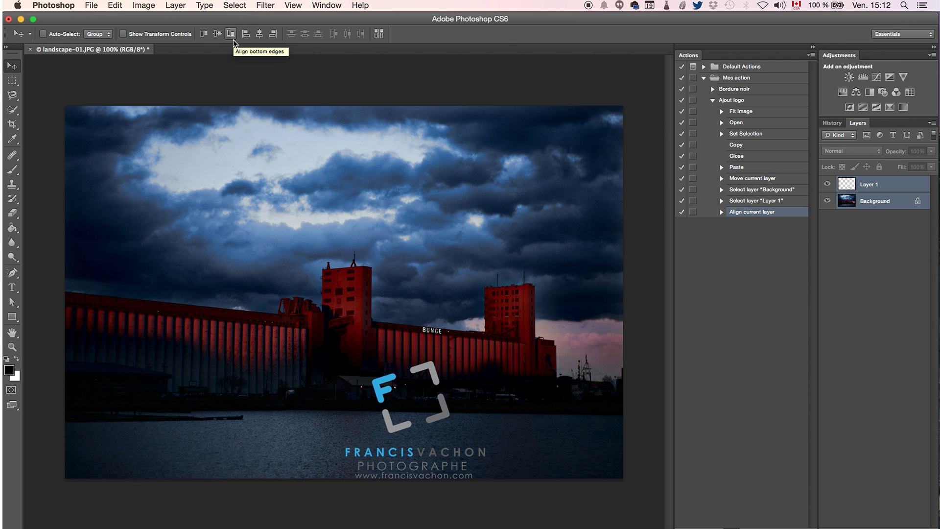
Align the right edges of the logo and Background layers, then give Layer 1 one large nudge up and one left
left_click(273, 34)
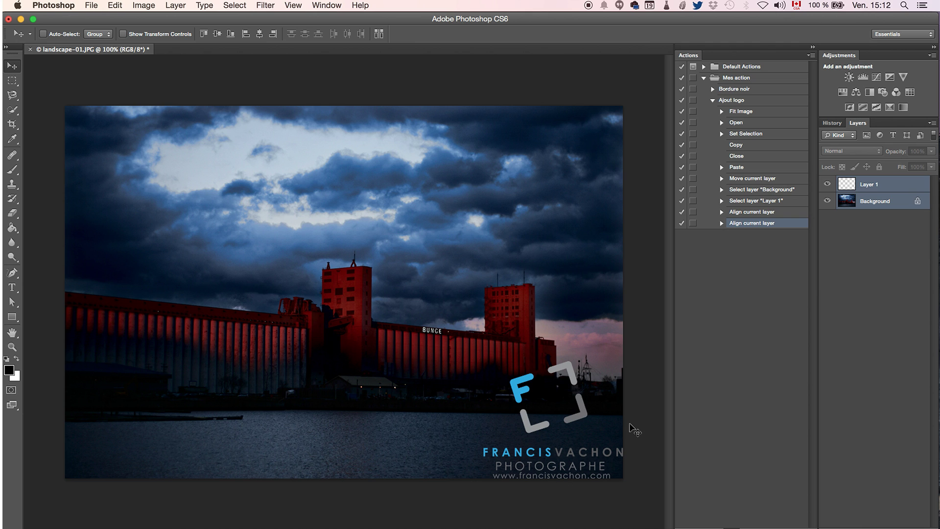
left_click(876, 186)
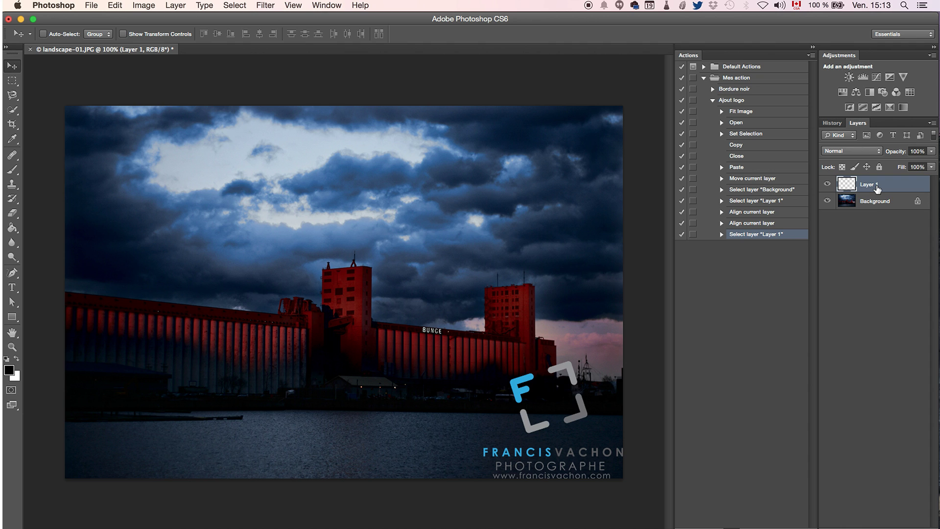
key("shift+Up")
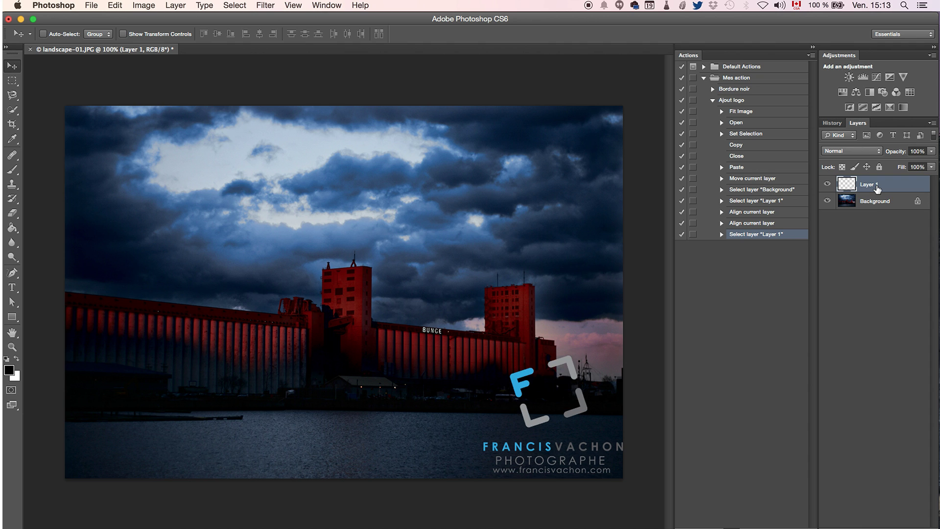
key("shift+Left")
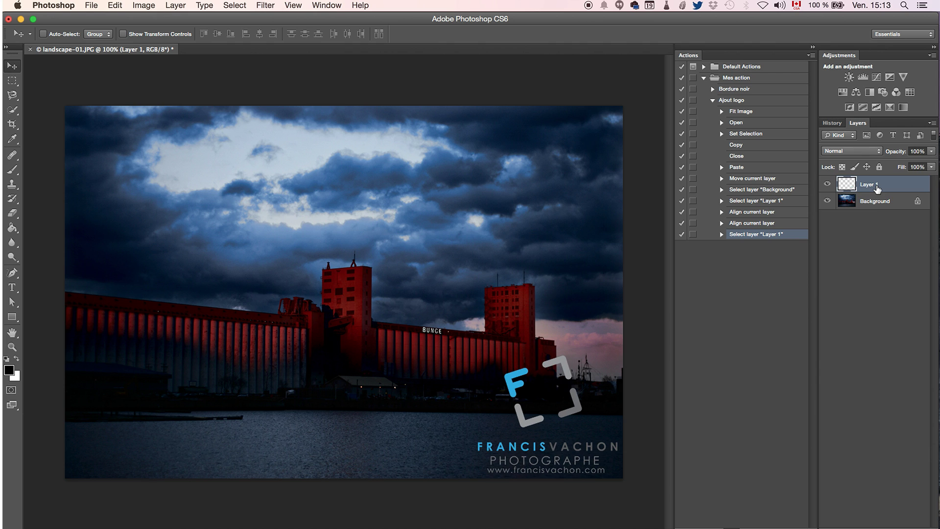
Flatten the image and play the Bordure noir action on it as part of the recording
left_click(932, 124)
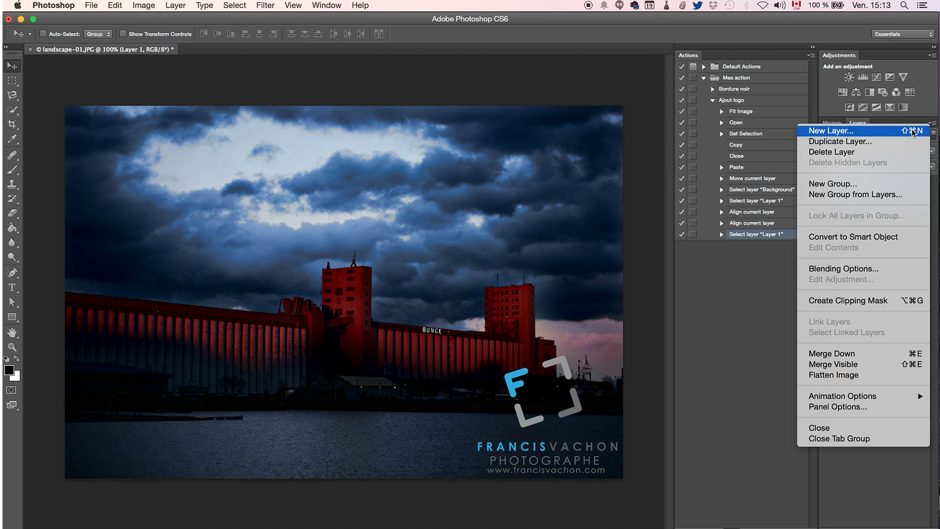
left_click(849, 376)
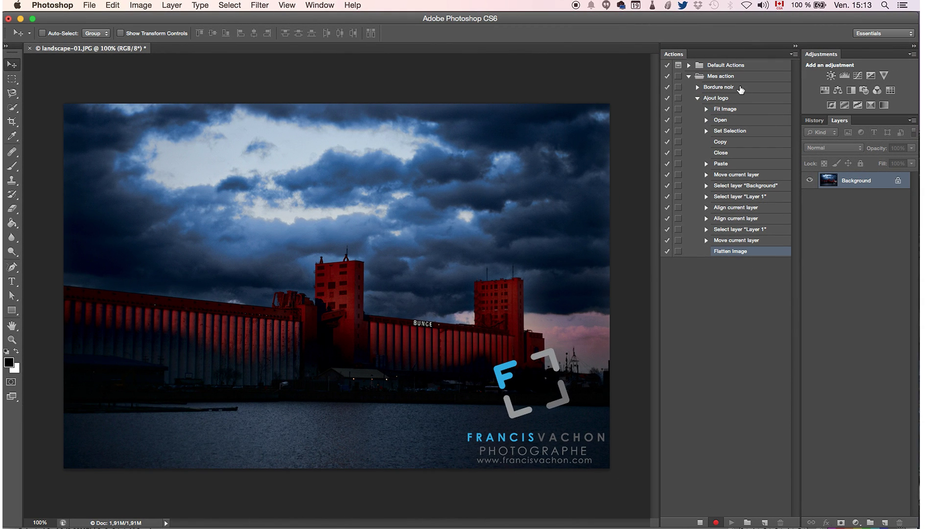
left_click(740, 89)
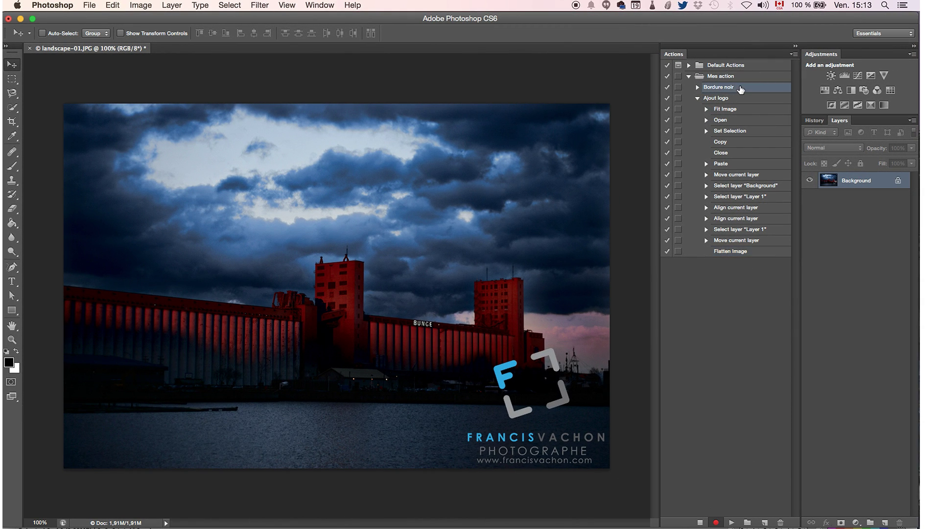
left_click(729, 523)
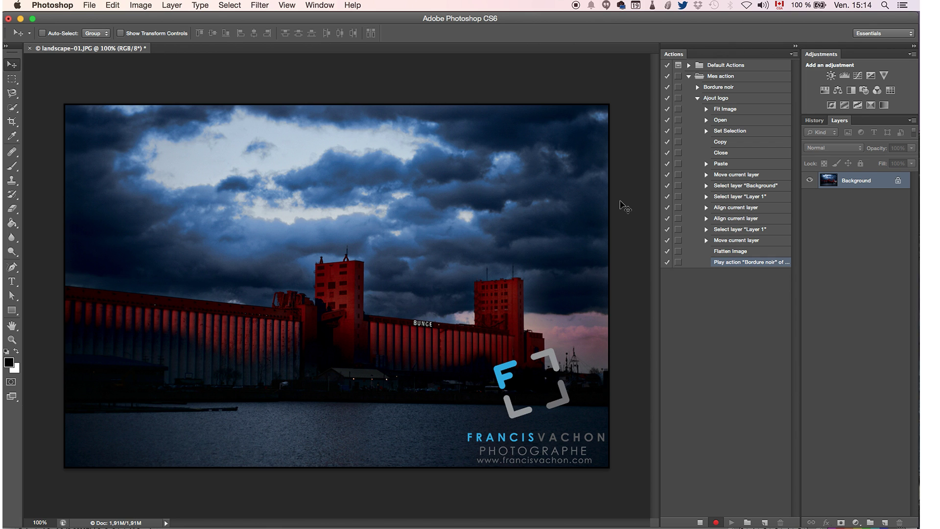
Save the photo as JPEG "landscape-01.jpg" at quality 11 in the batch-out folder inside Images
left_click(89, 5)
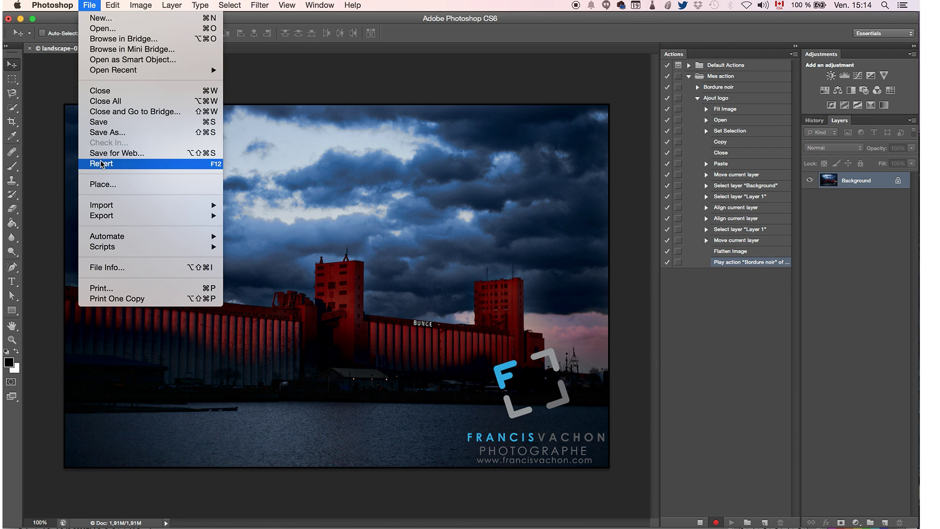
left_click(118, 133)
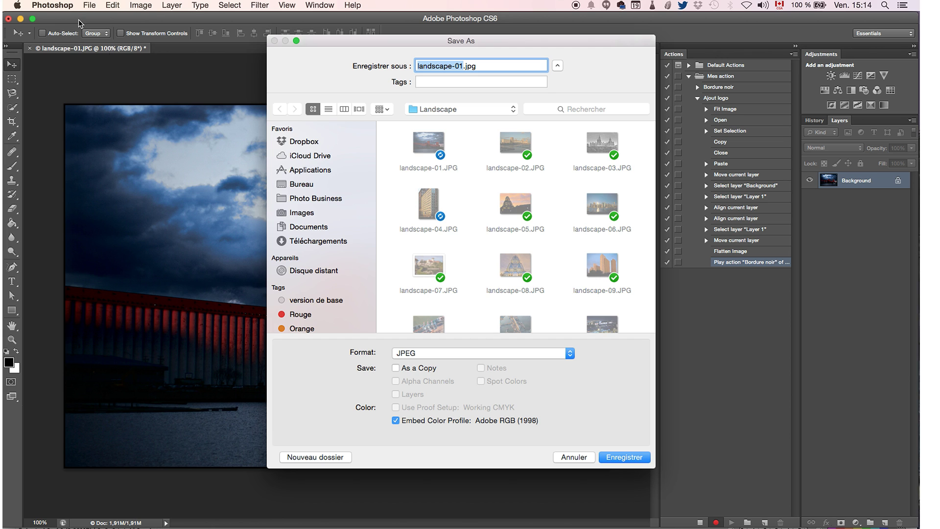
left_click(296, 216)
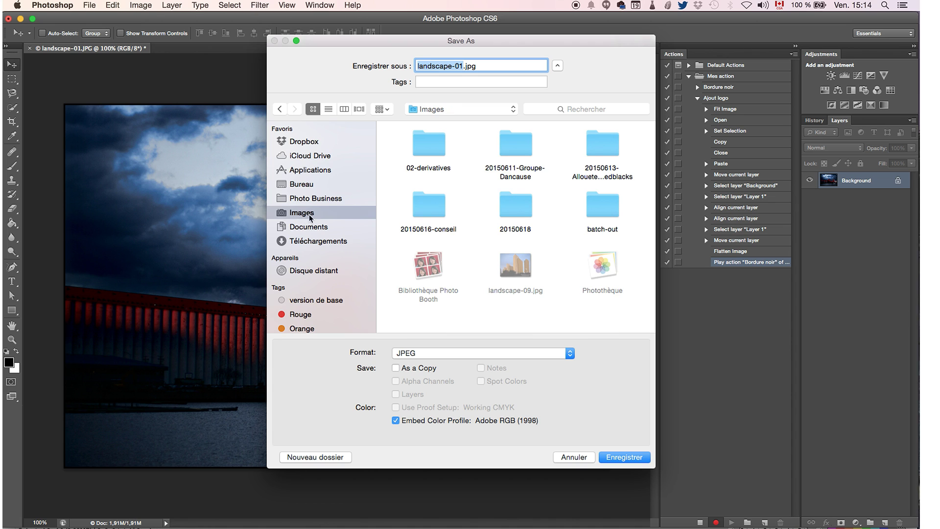
double_click(605, 213)
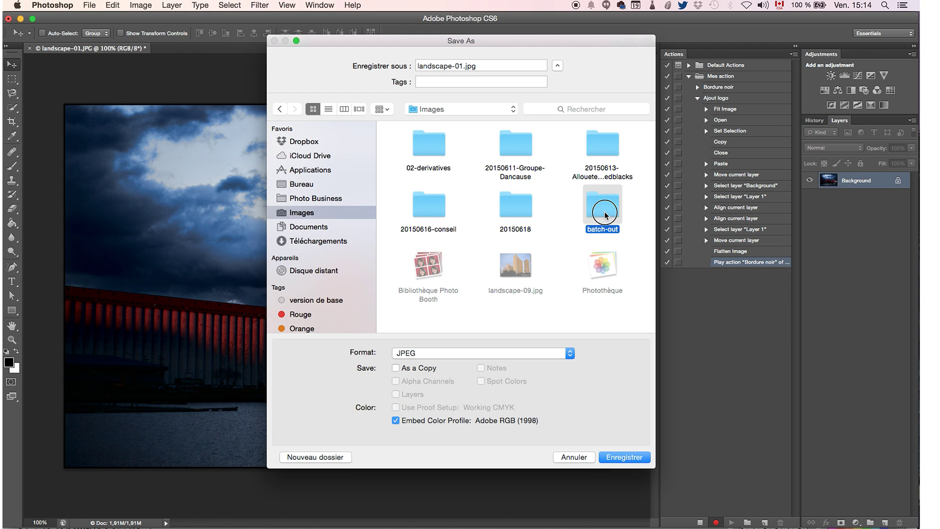
left_click(623, 456)
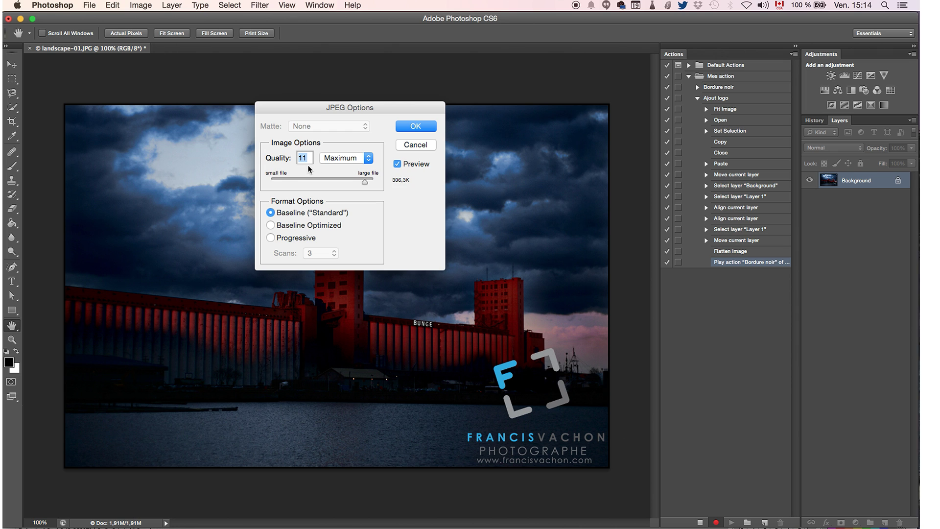
left_click(427, 126)
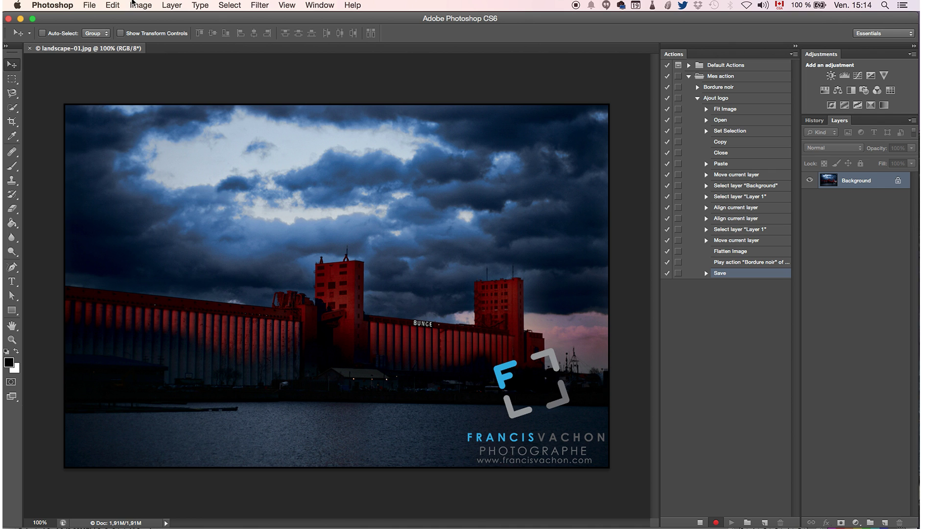
Close the saved photo and stop recording the Ajout logo action
left_click(90, 5)
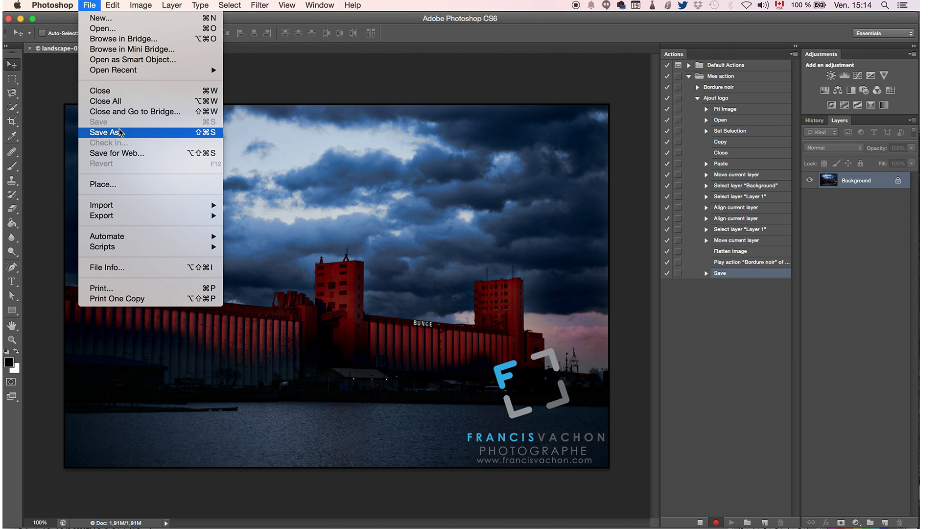
left_click(133, 92)
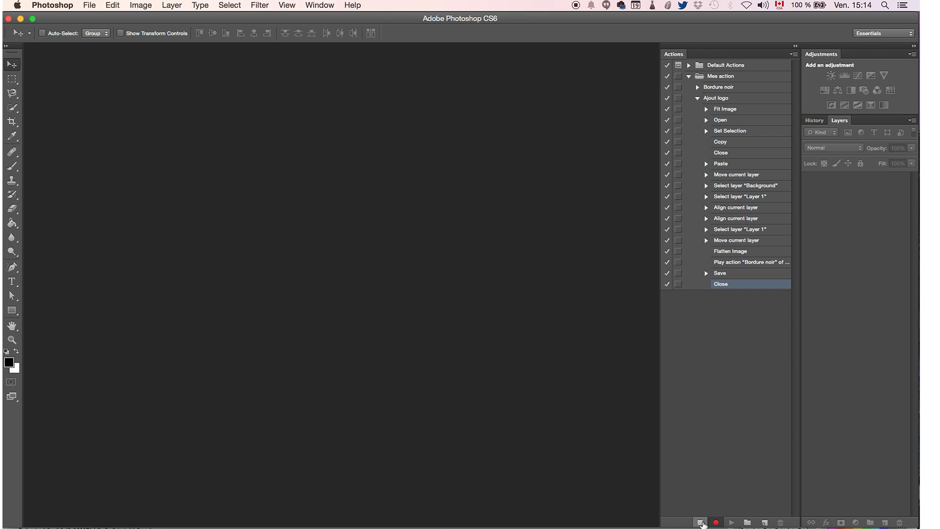
left_click(701, 522)
Switch the action list to Button Mode
left_click(793, 55)
left_click(772, 61)
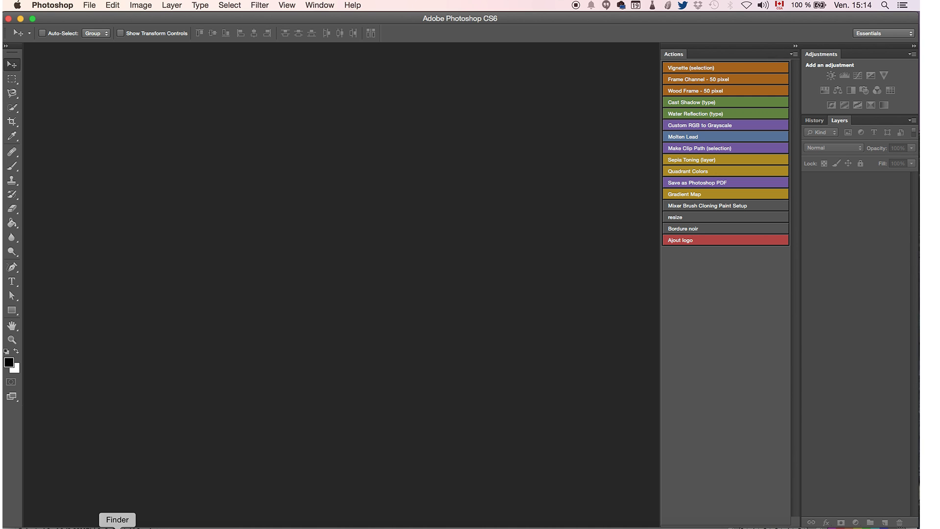
Open landscape-04.JPG from the Landscape folder in Finder with unchanged Camera Raw settings, and run the Ajout logo action on it
left_click(118, 527)
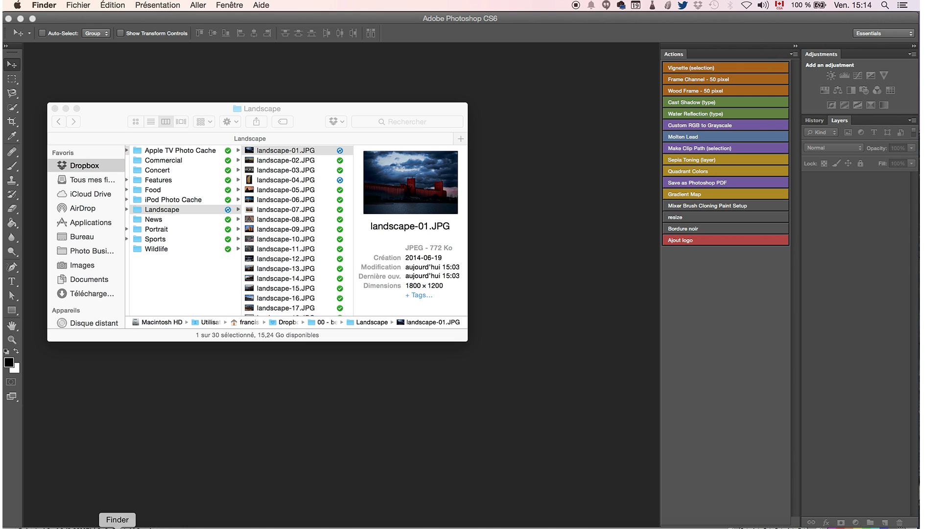
left_click(288, 180)
left_click_drag(288, 181, 454, 527)
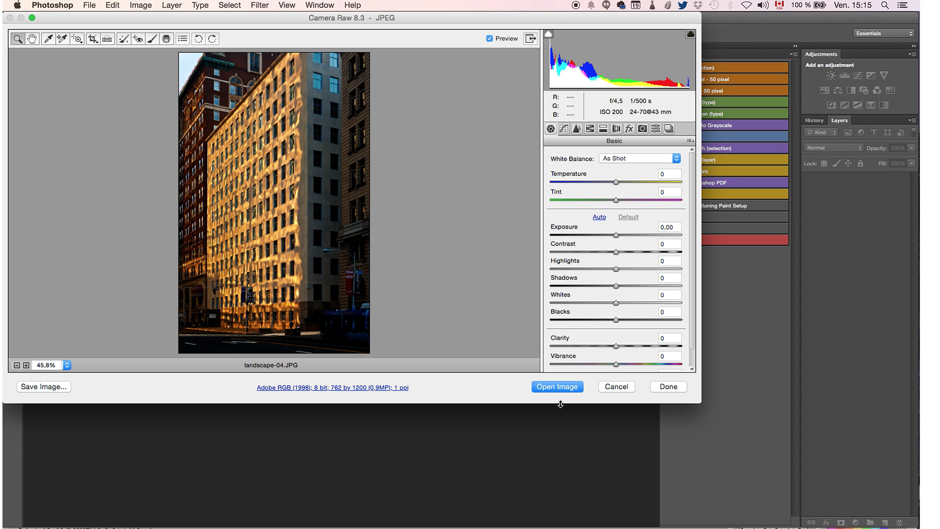
left_click(562, 386)
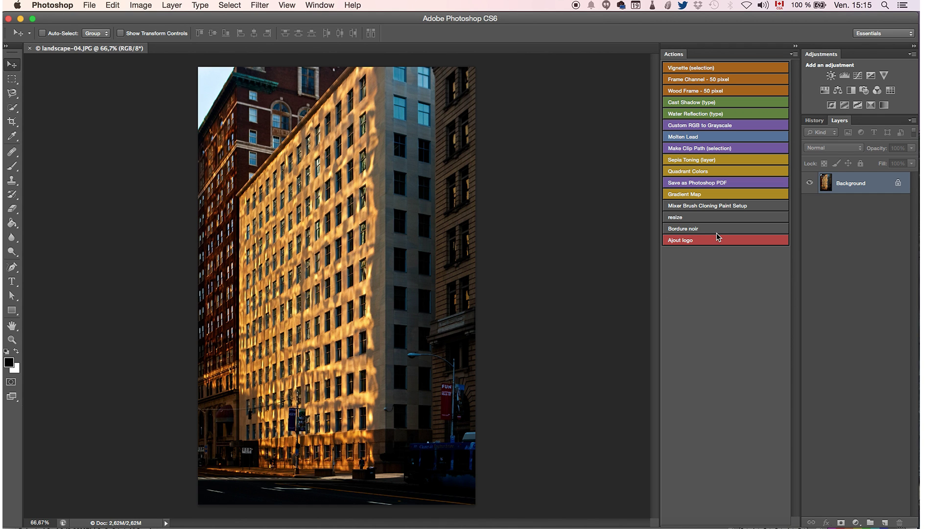
left_click(706, 240)
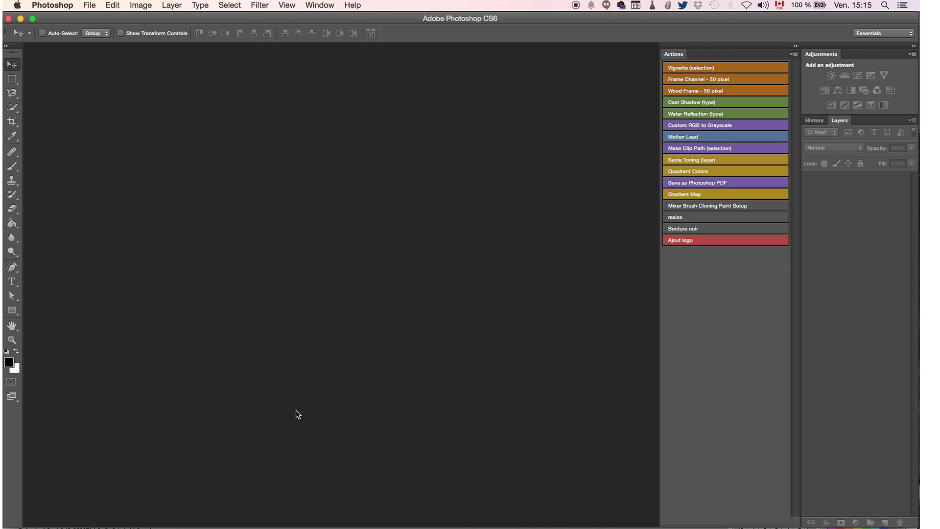
Switch to Photo Mechanic and check the logo and border on landscape-01.jpg and landscape-04.jpg in the batch-out folder
left_click(485, 528)
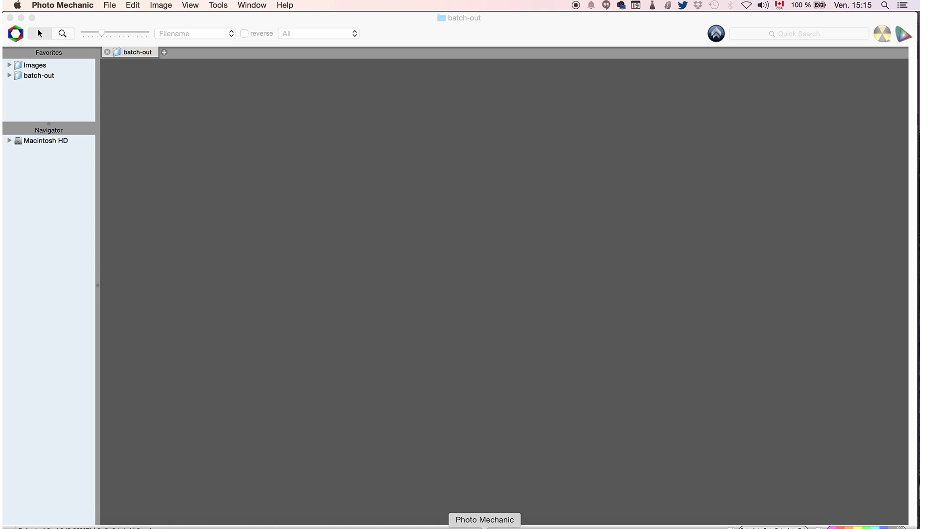
double_click(200, 160)
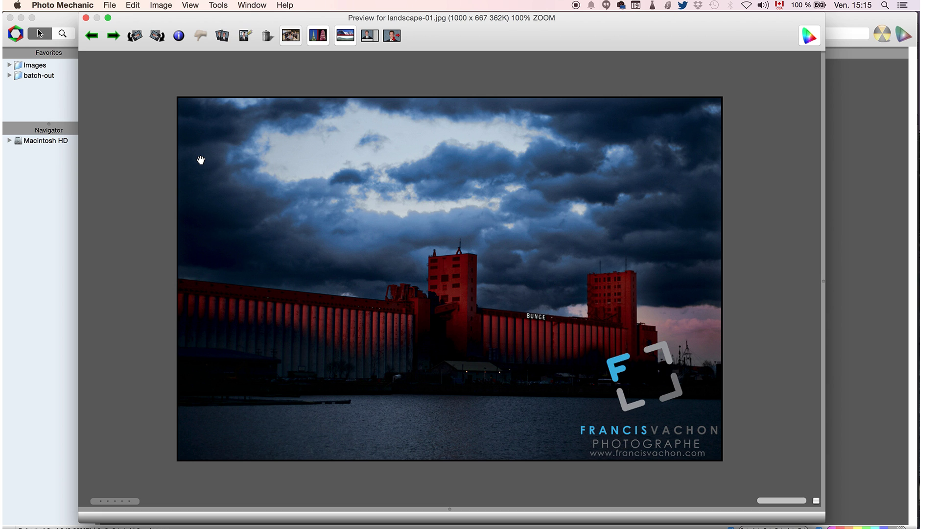
key("Right")
left_click(201, 160)
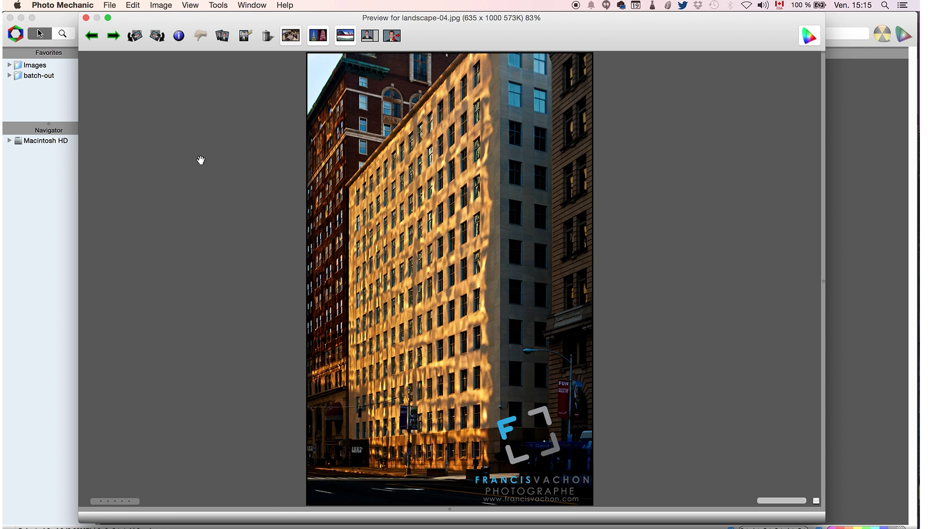
key("super+w")
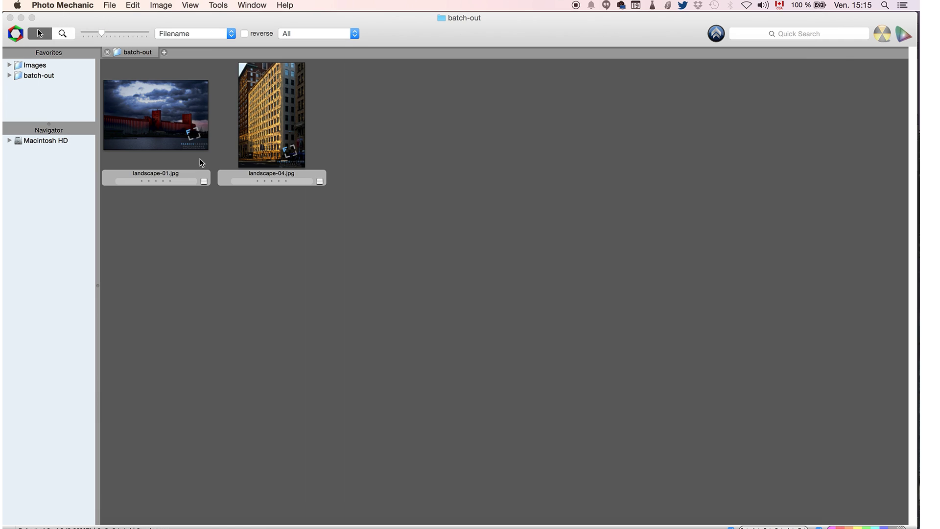
Return to Photoshop and set up a Batch that plays the Ajout logo action from the Mes action set
key("super+Tab")
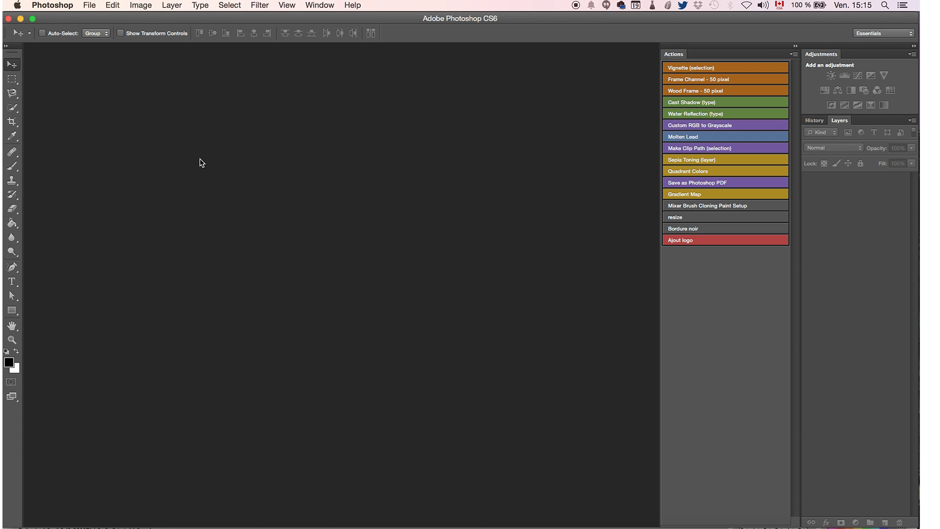
left_click(93, 4)
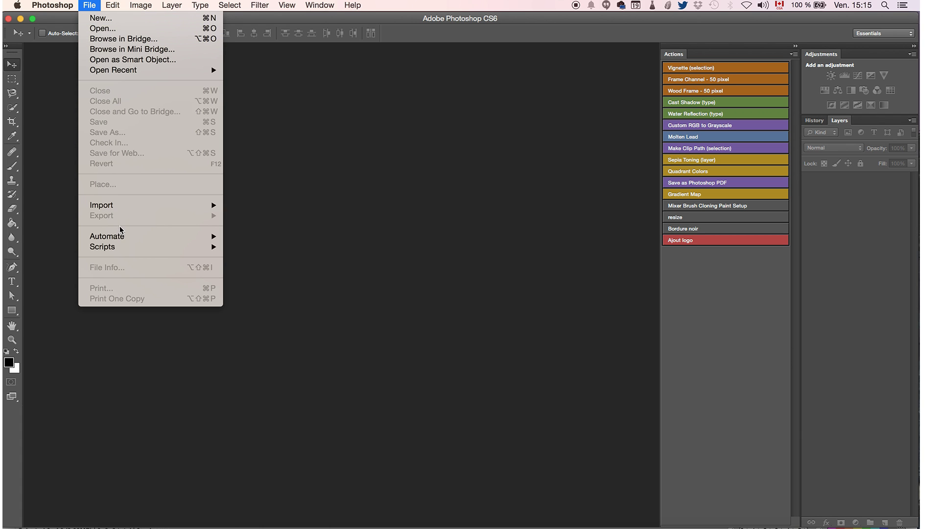
mouse_move(123, 235)
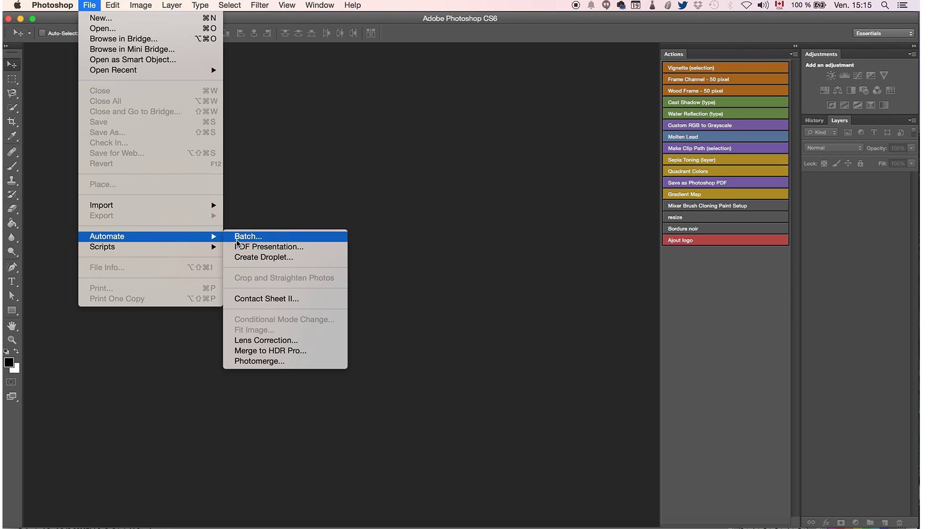
left_click(242, 237)
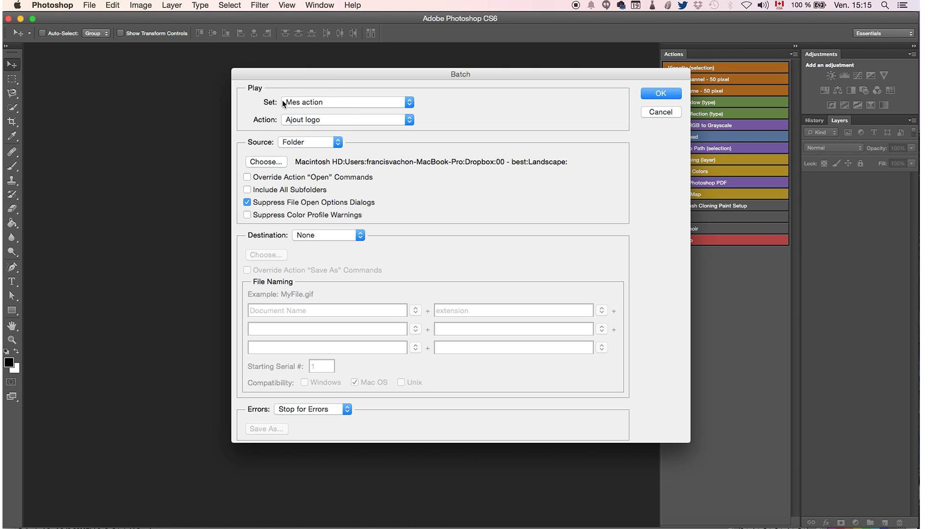
left_click(310, 103)
left_click(309, 103)
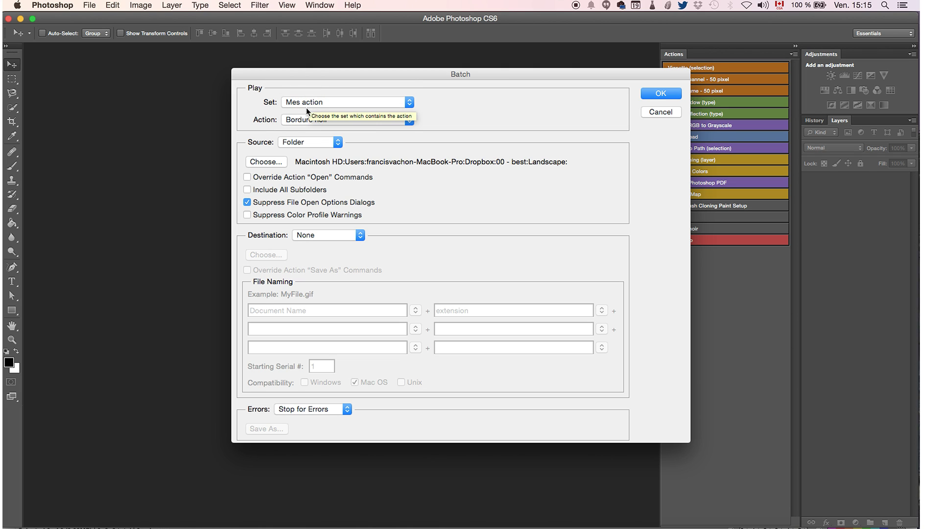
left_click(308, 122)
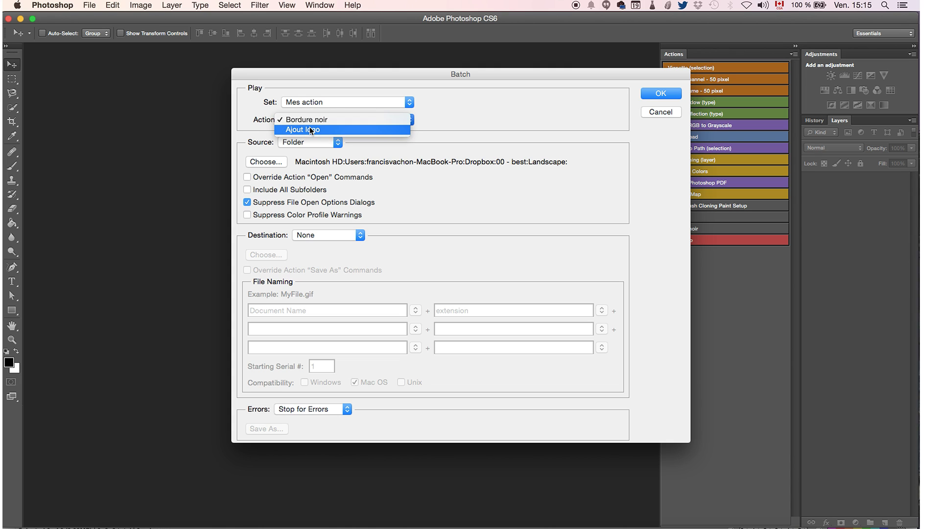
left_click(311, 130)
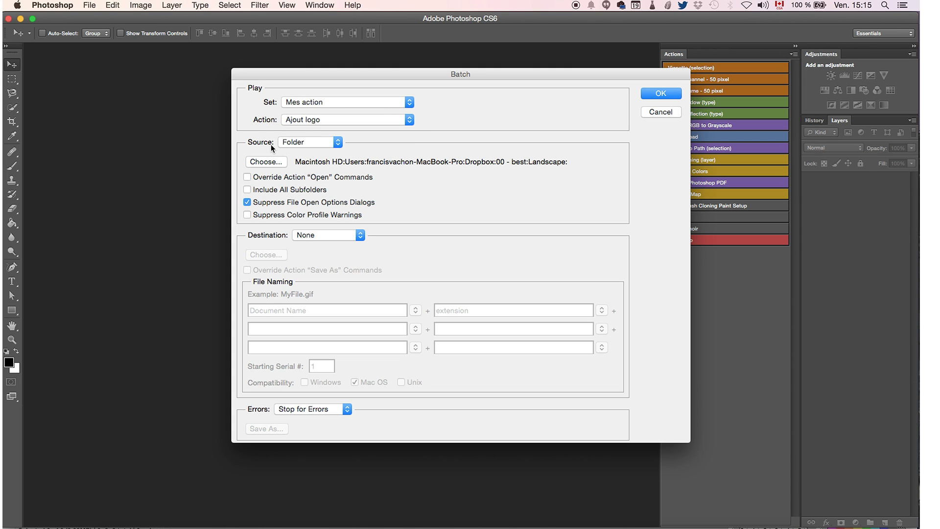
Choose the Landscape folder as the batch source, leave the destination at None and run the batch
left_click(266, 162)
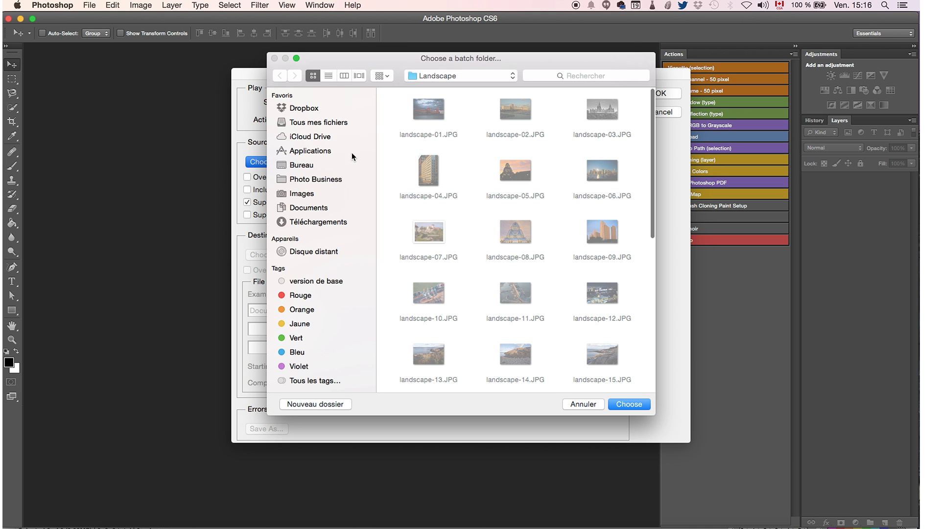
left_click(620, 402)
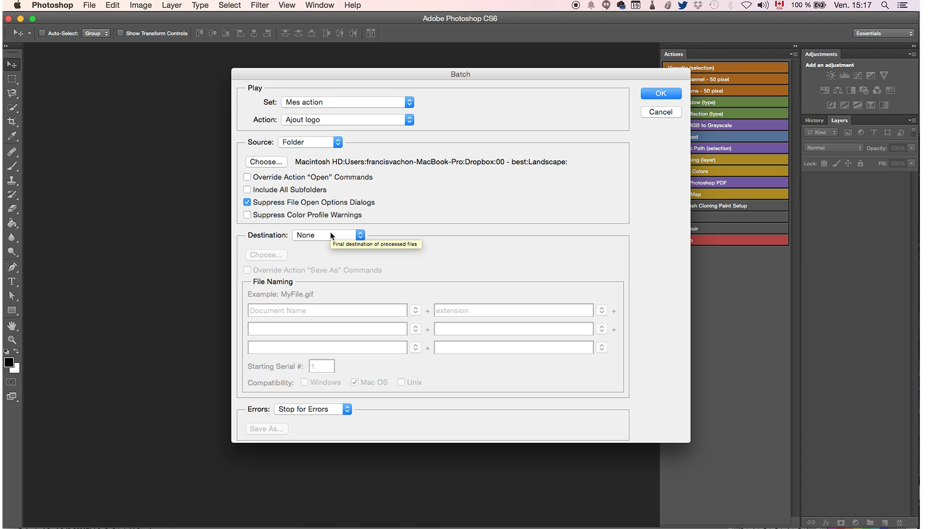
left_click(674, 92)
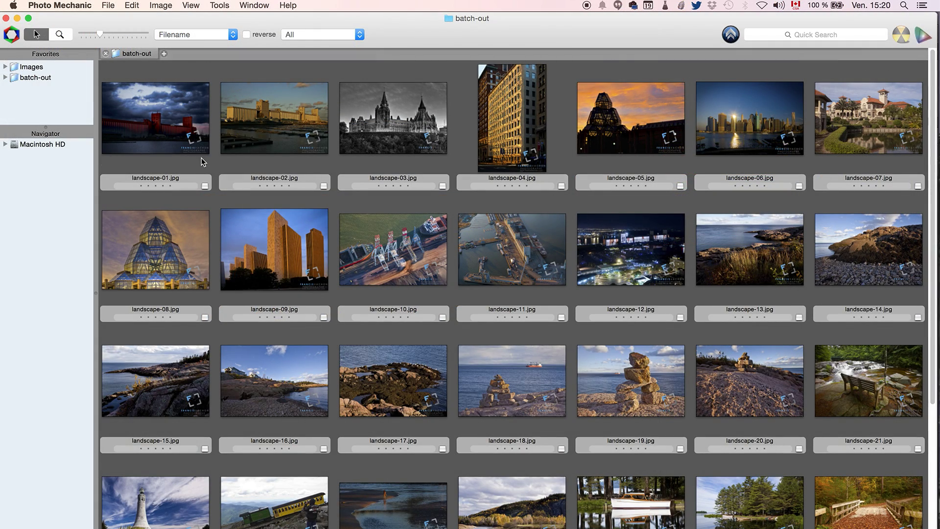
Preview the processed photos in the batch-out folder one by one from landscape-01.jpg to landscape-10.jpg, examining the logo placement and border
left_click(201, 161)
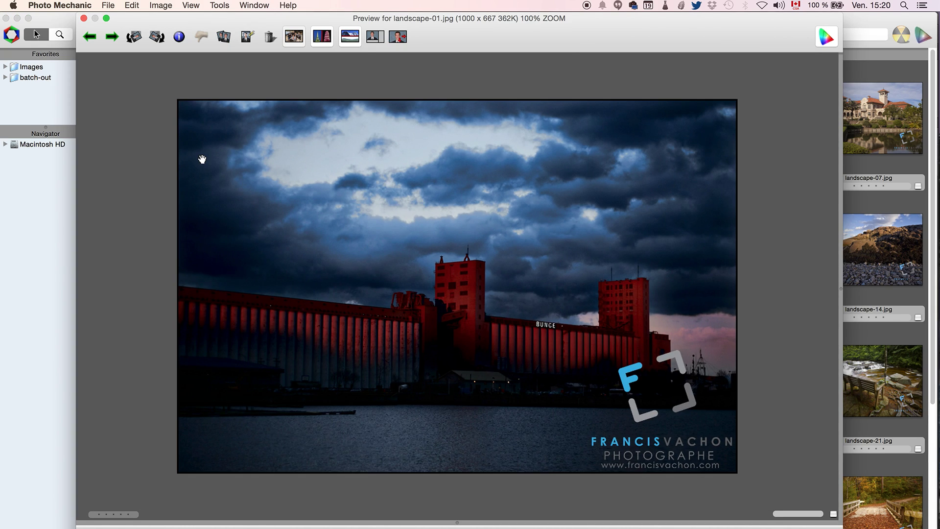
key("Right")
key("Right")
key("Right")
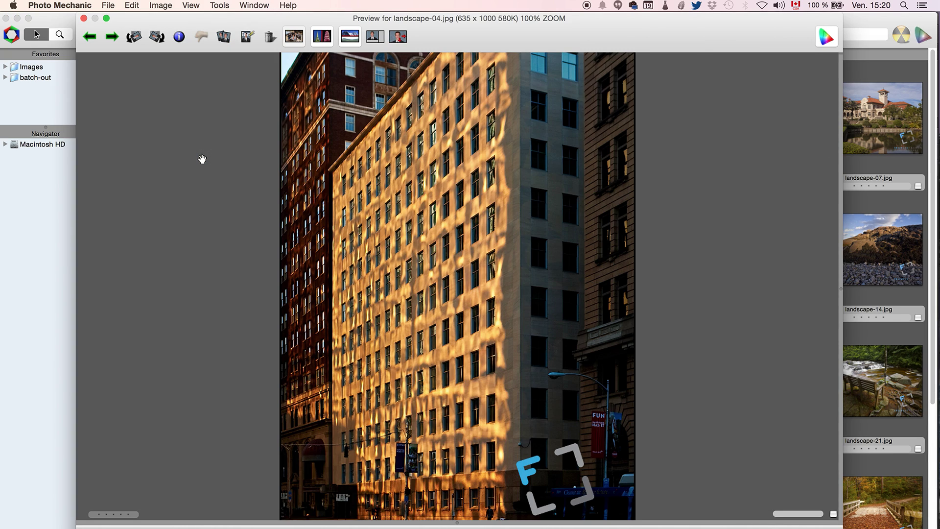
key("z")
key("Right")
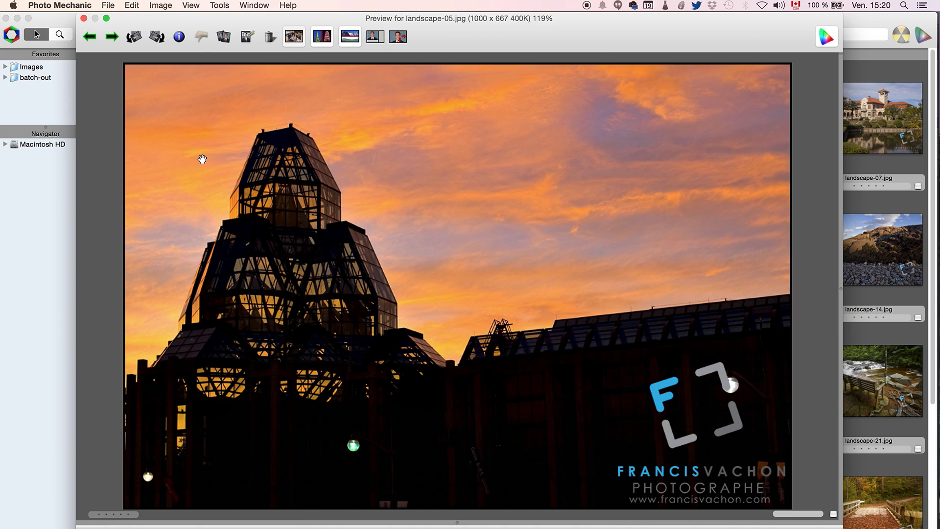
key("Right")
key("Right")
key("Right")
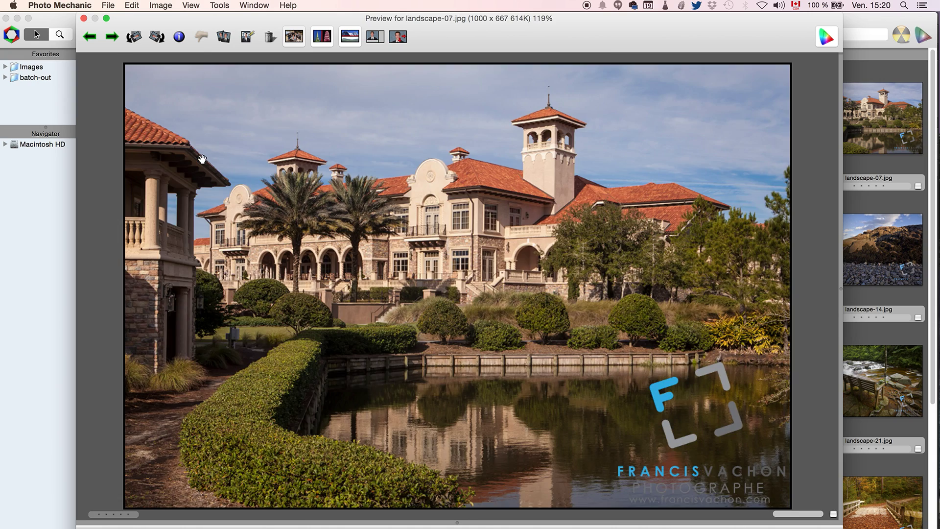
key("Right")
key("Right")
key("Right")
key("Right")
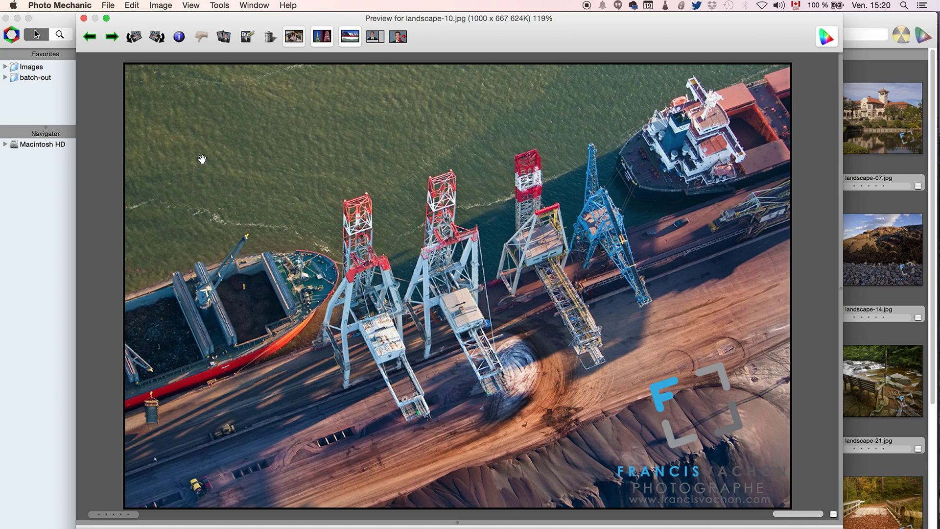